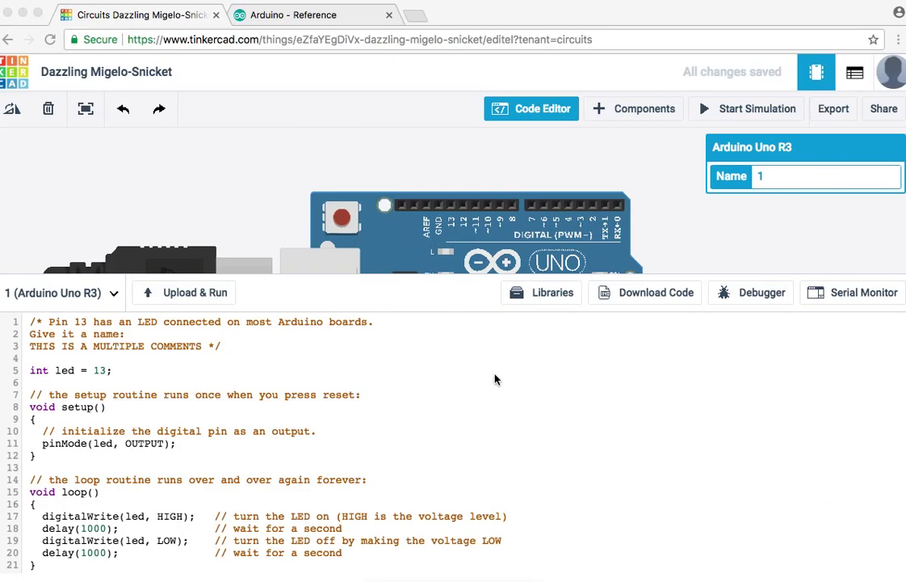
- Close the Code Editor so only the Arduino Uno and its USB cable show on the canvas
left_click(448, 280)
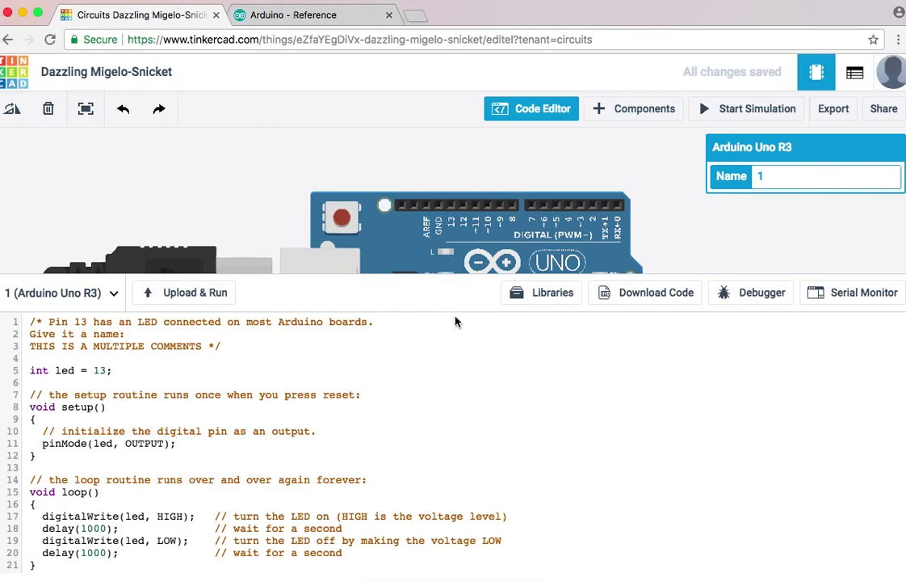
left_click(763, 218)
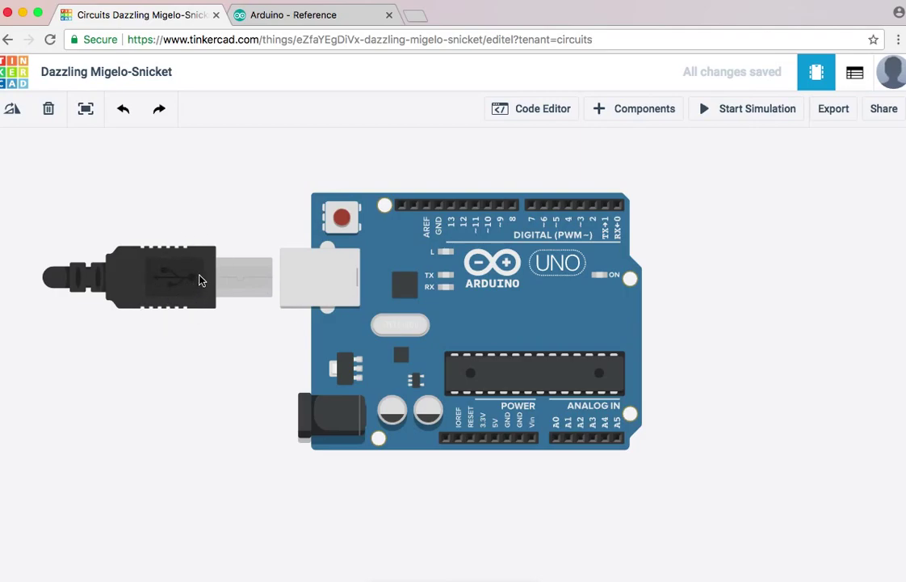
- Browse the Arduino Uno Rev3 page via Products > Arduino > UNO, then return to Tinkercad
left_click(310, 20)
mouse_move(375, 93)
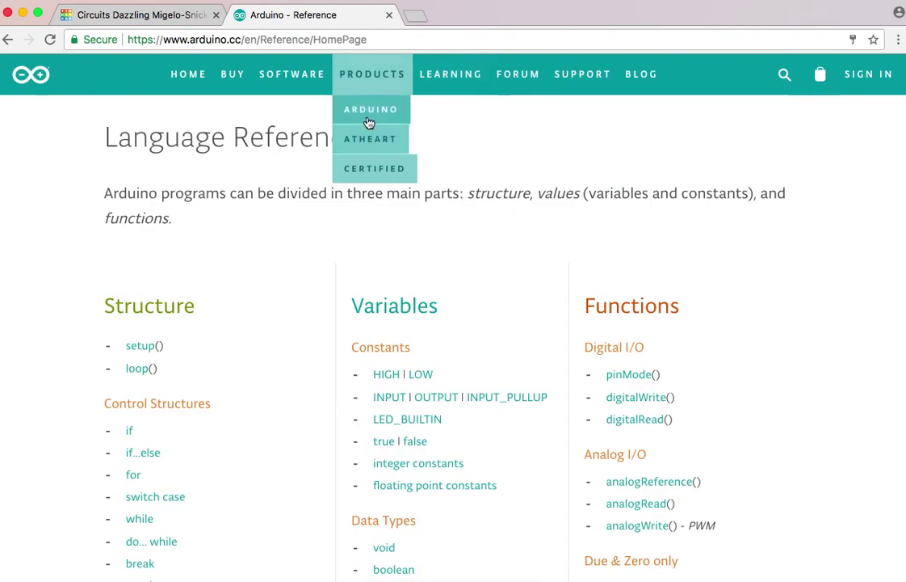
left_click(370, 113)
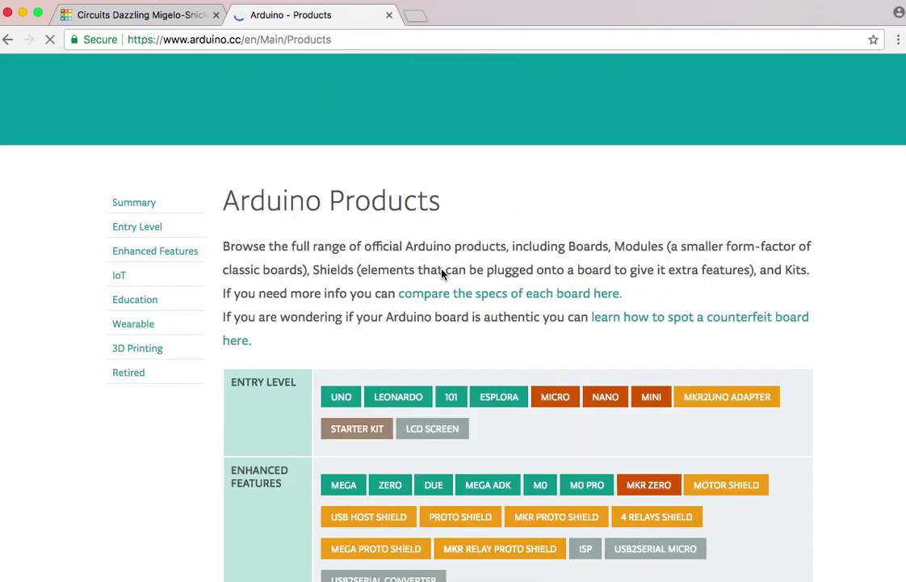
left_click(342, 398)
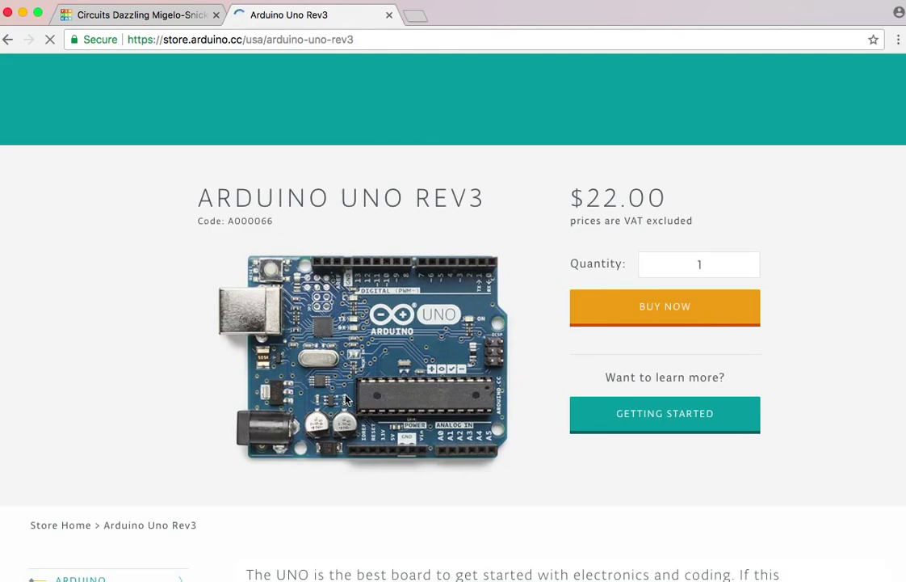
scroll(396, 364, "down", 2)
scroll(396, 364, "down", 4)
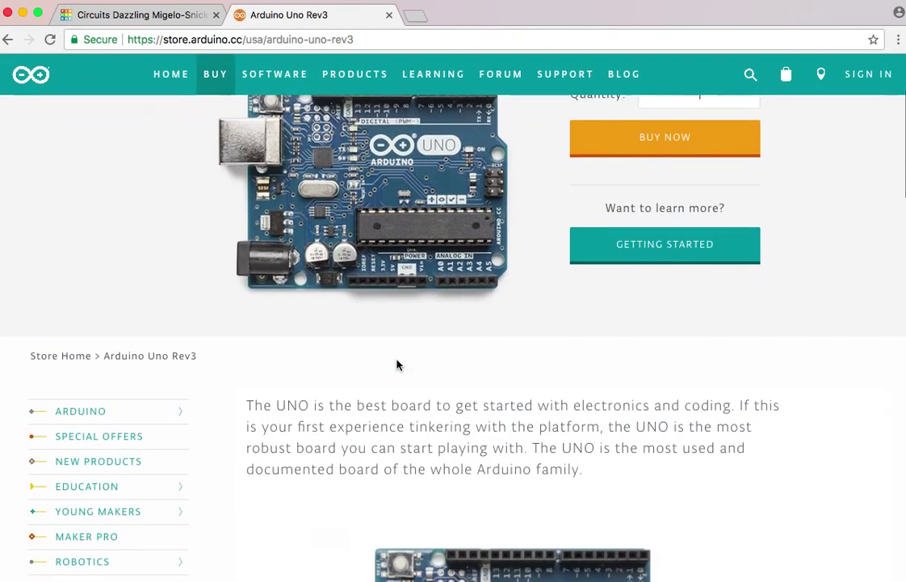
scroll(395, 364, "up", 4)
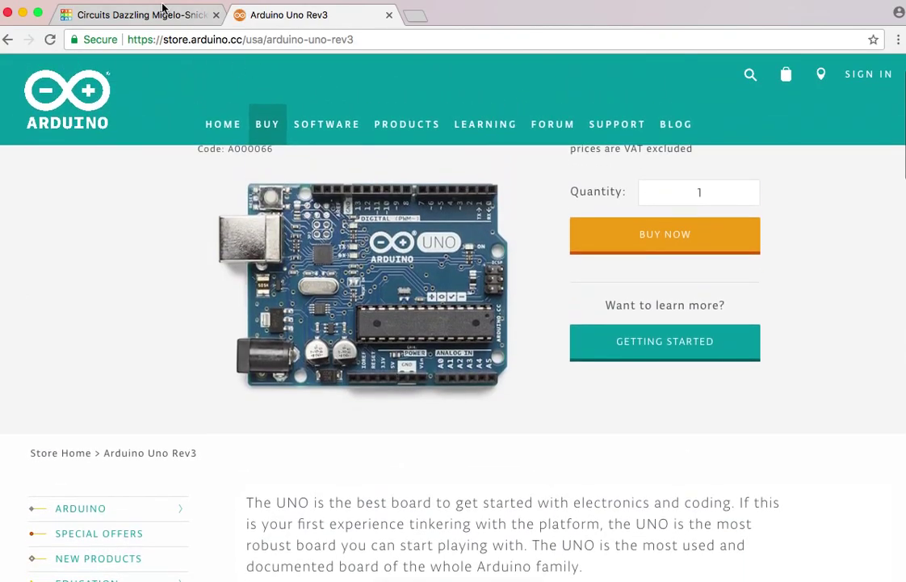
left_click(153, 14)
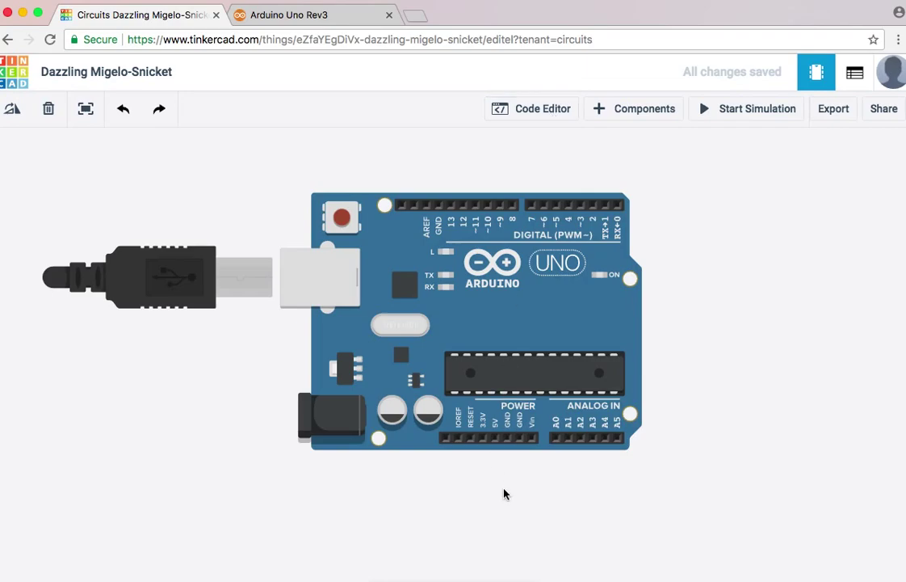
- Reopen the Blink code and put the caret in the delay(1000) value on line 18
left_click(535, 110)
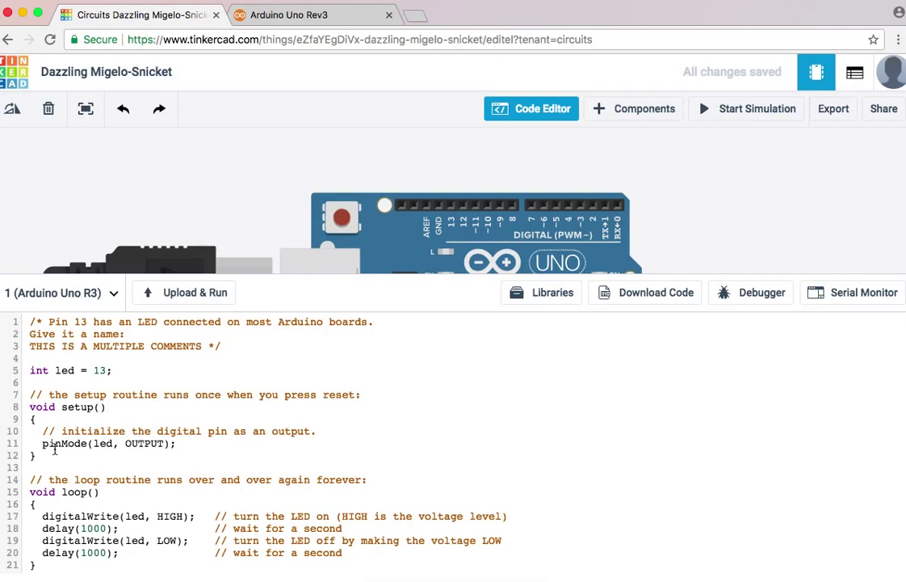
left_click(85, 529)
- Open the Arduino Language Reference via Learning > Reference, then return to the Tinkercad code
left_click(308, 15)
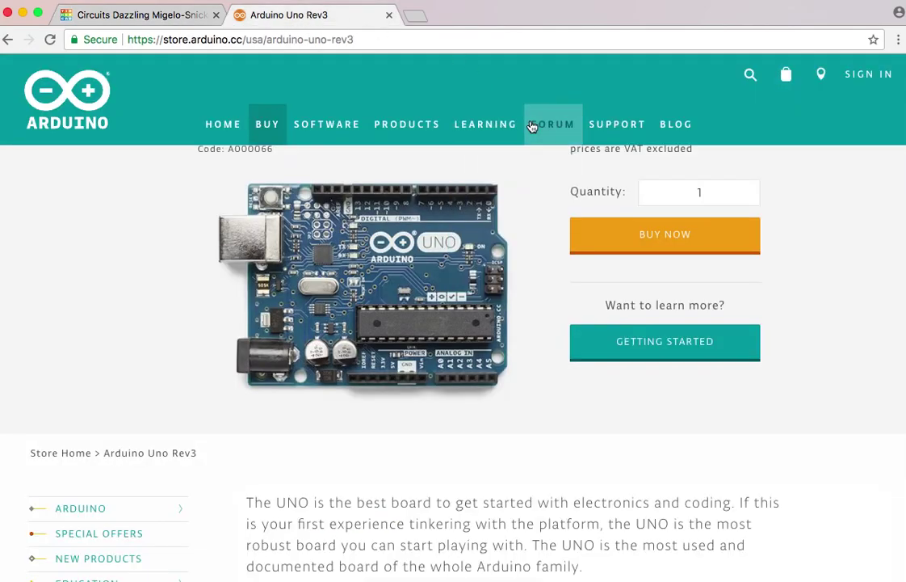
mouse_move(495, 132)
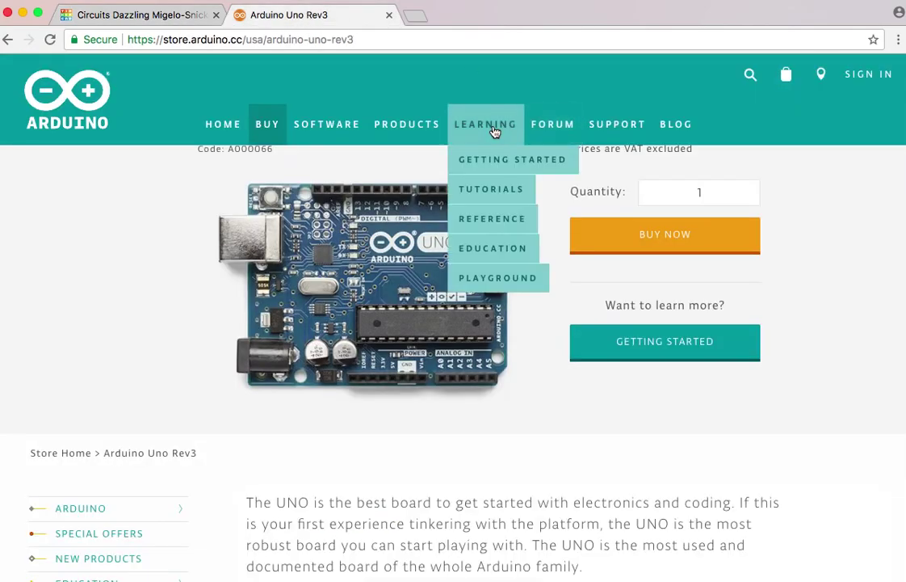
left_click(488, 224)
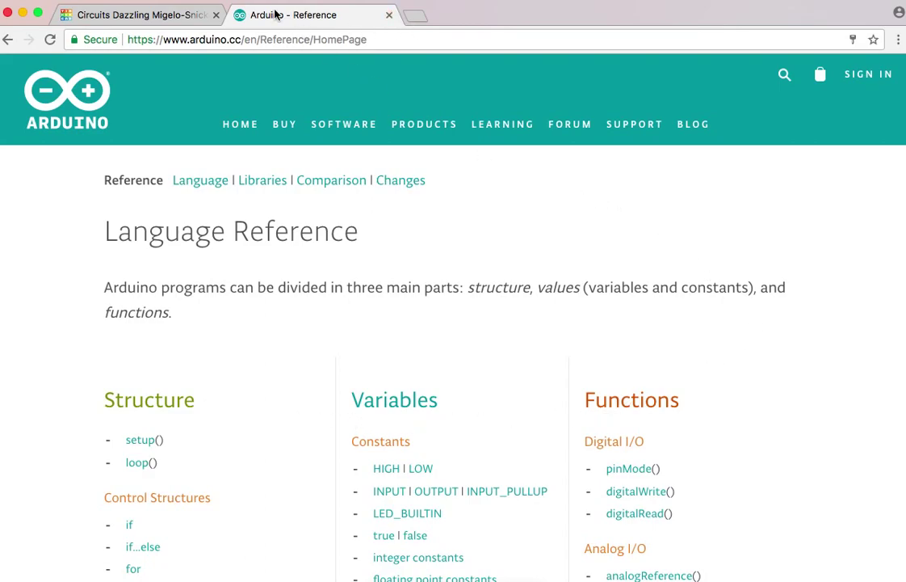
left_click(138, 20)
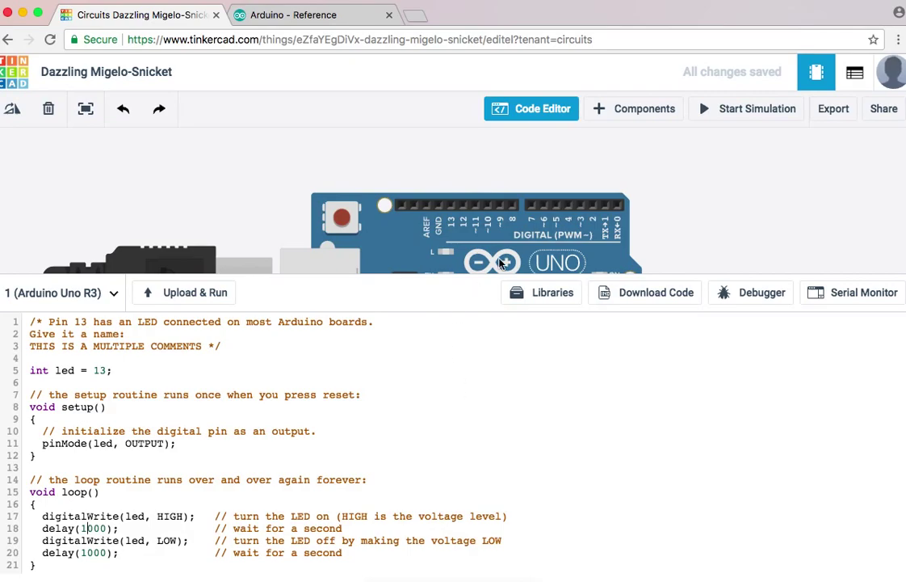
- Close the code and drag an LED from All Components to the right of the Arduino
left_click(529, 113)
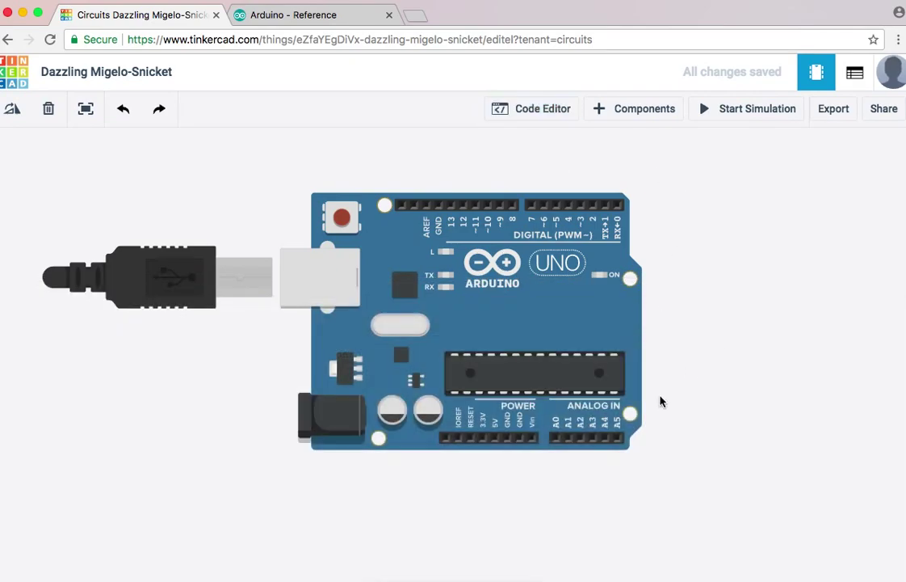
left_click(622, 111)
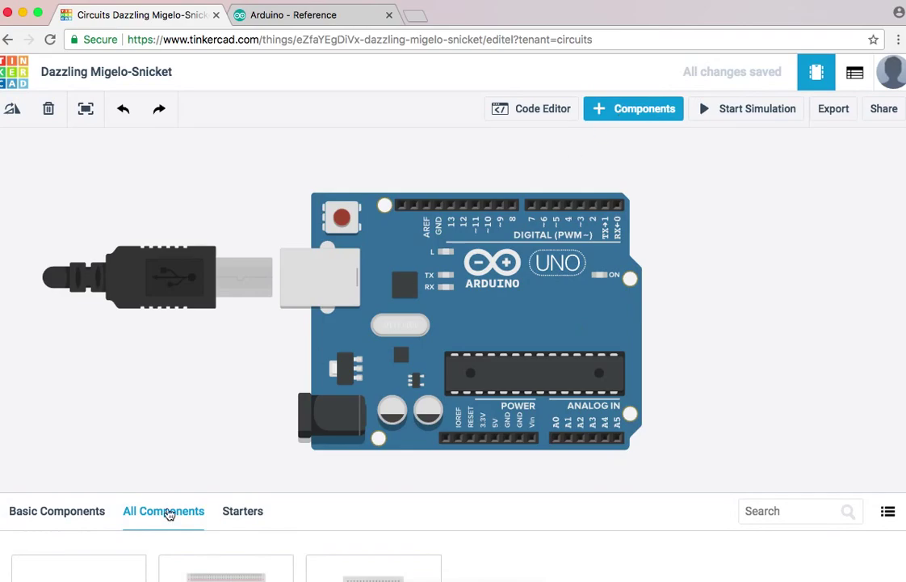
left_click_drag(293, 492, 360, 178)
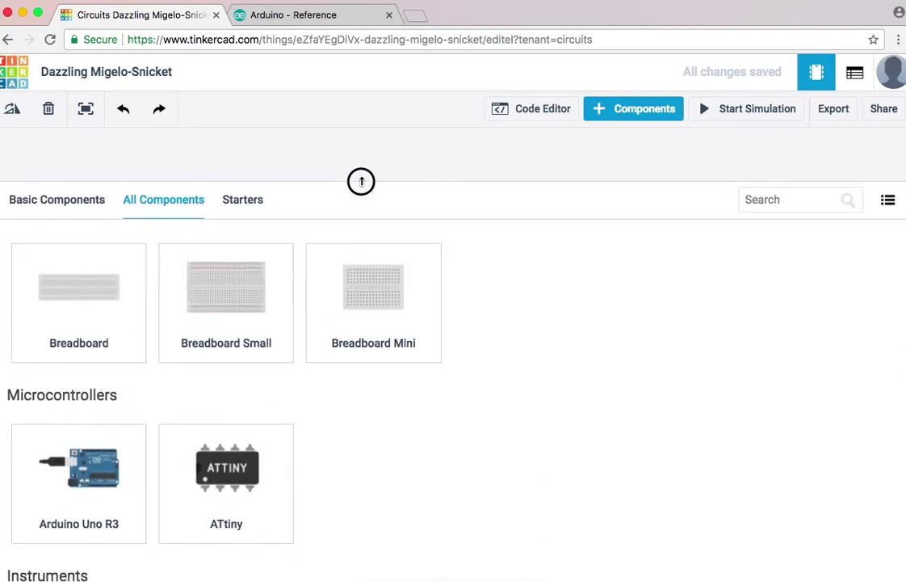
scroll(550, 387, "up", 10)
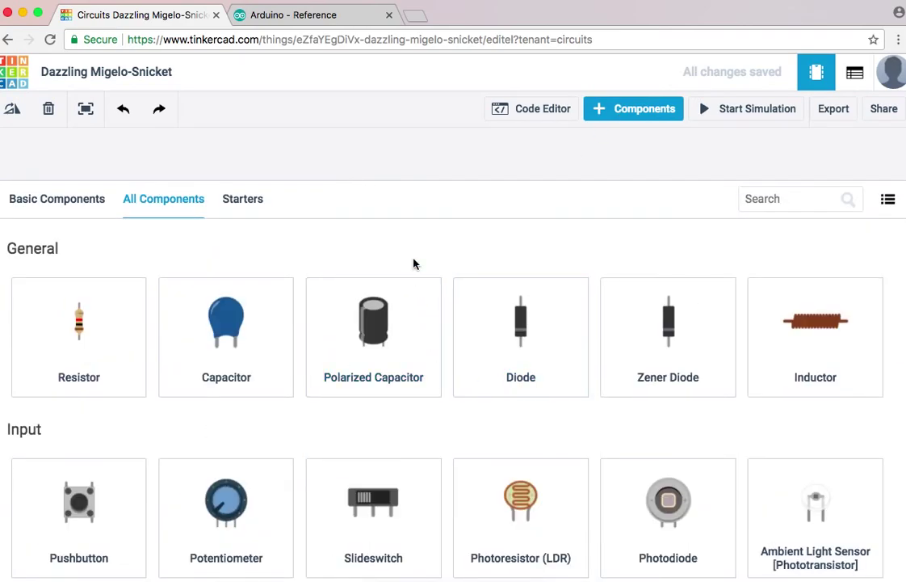
scroll(414, 264, "down", 5)
scroll(413, 264, "down", 3)
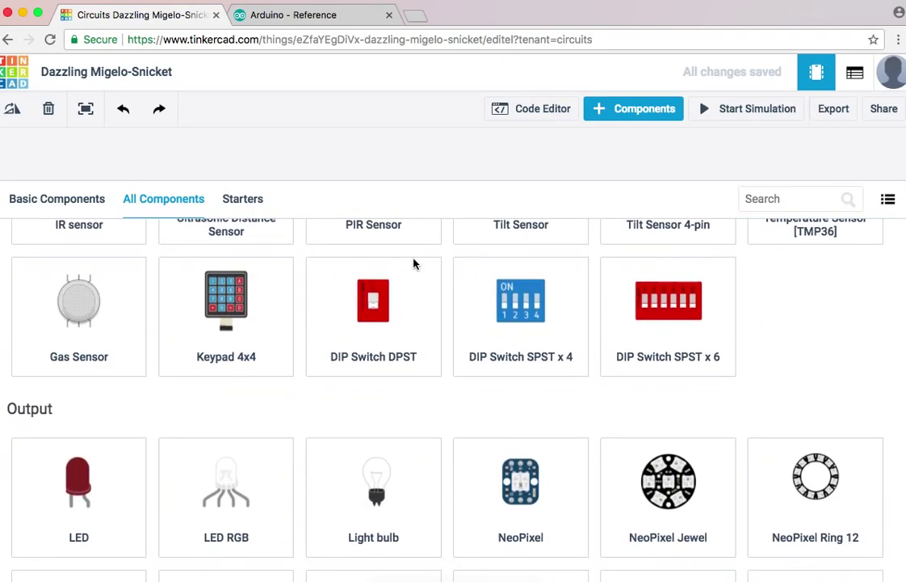
left_click_drag(72, 476, 414, 153)
left_click_drag(489, 197, 728, 342)
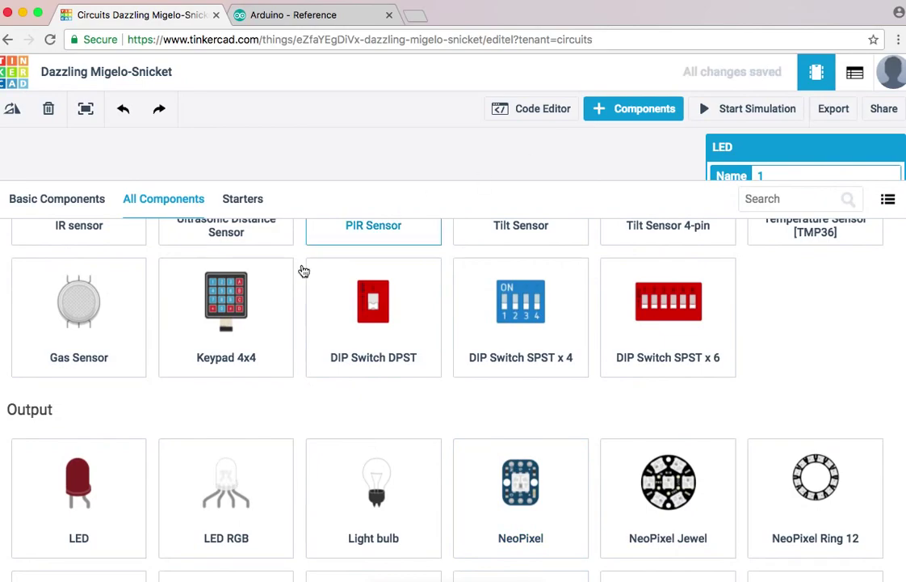
- Add a resistor beside the LED and a Breadboard Small below the Arduino, then collapse the library
scroll(340, 336, "up", 5)
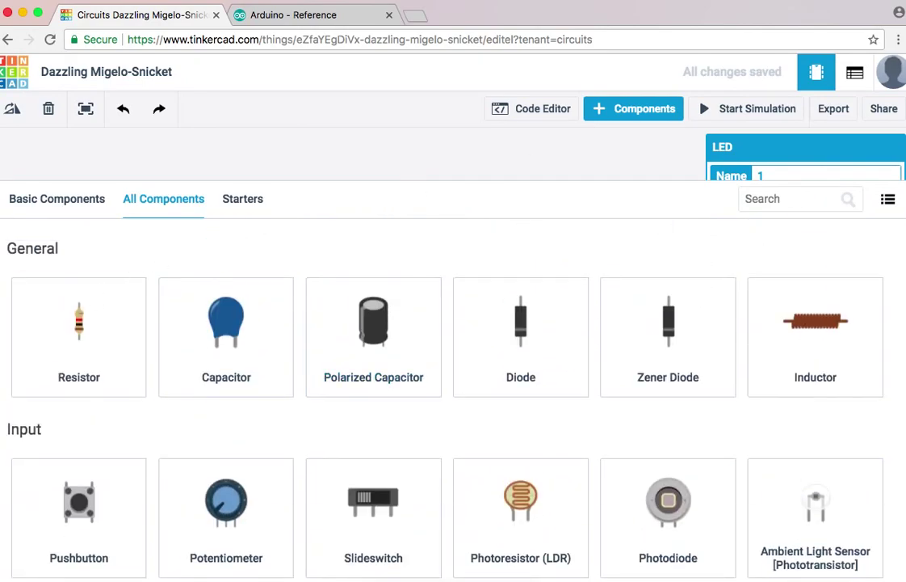
left_click_drag(89, 337, 783, 320)
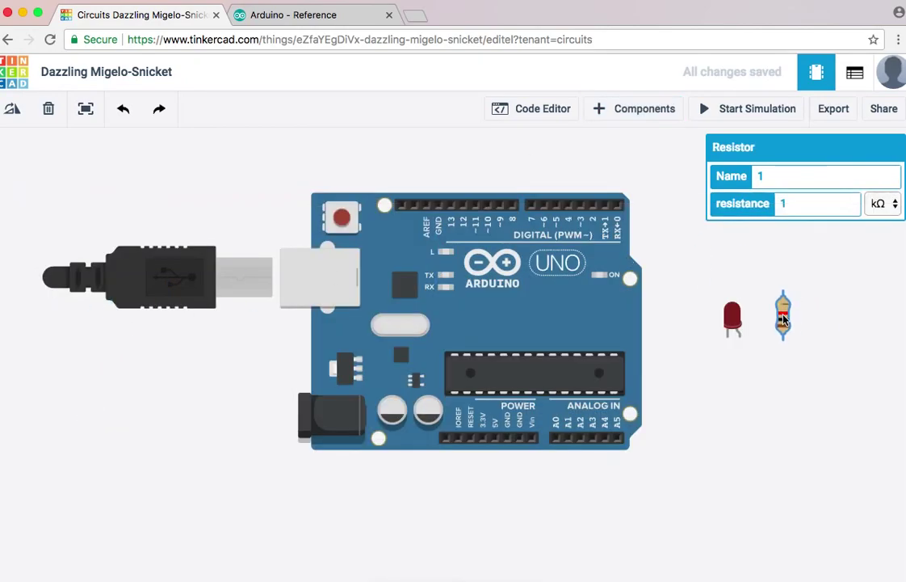
scroll(484, 404, "down", 5)
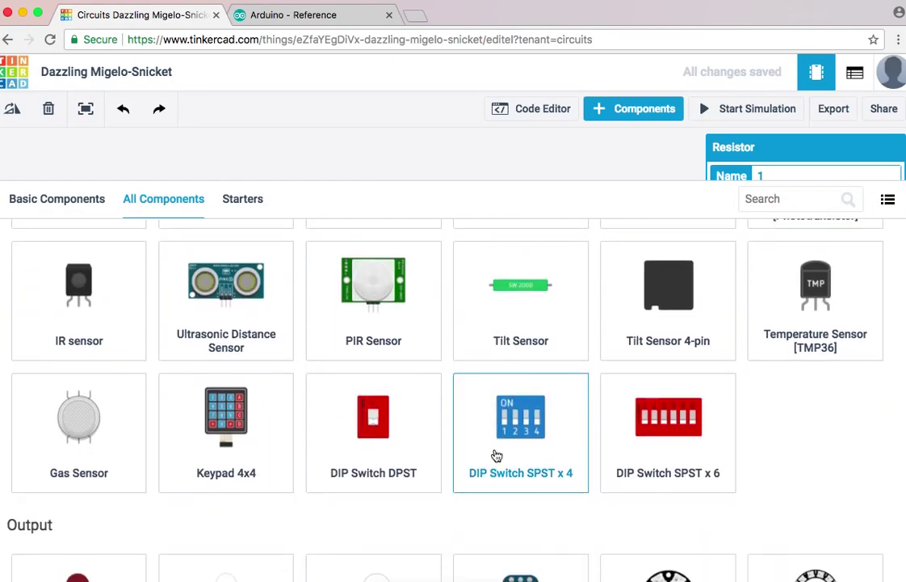
scroll(497, 456, "down", 10)
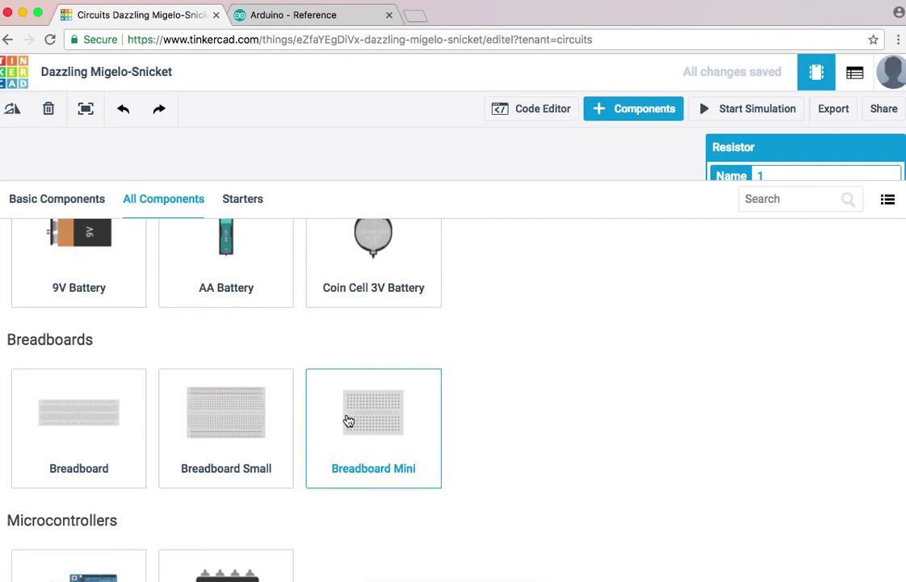
left_click(238, 425)
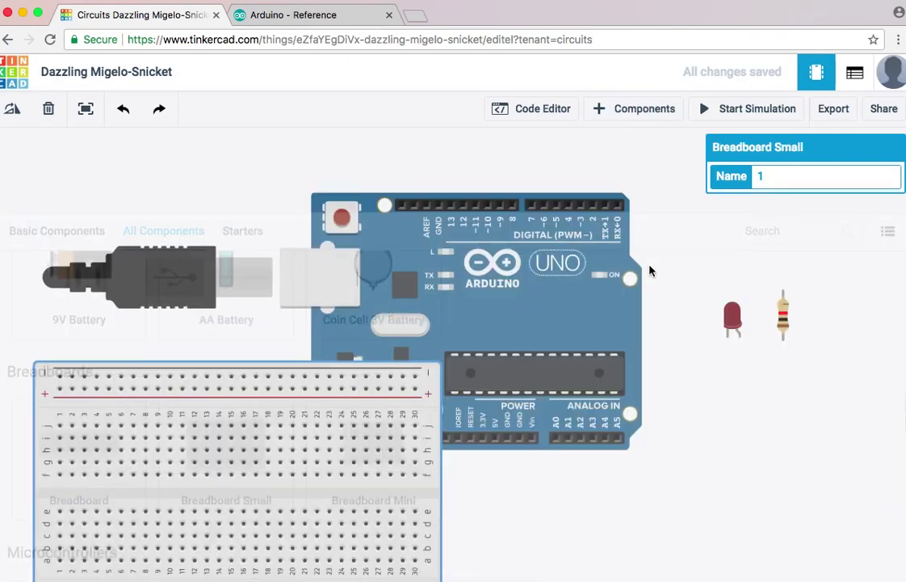
left_click_drag(651, 270, 344, 436)
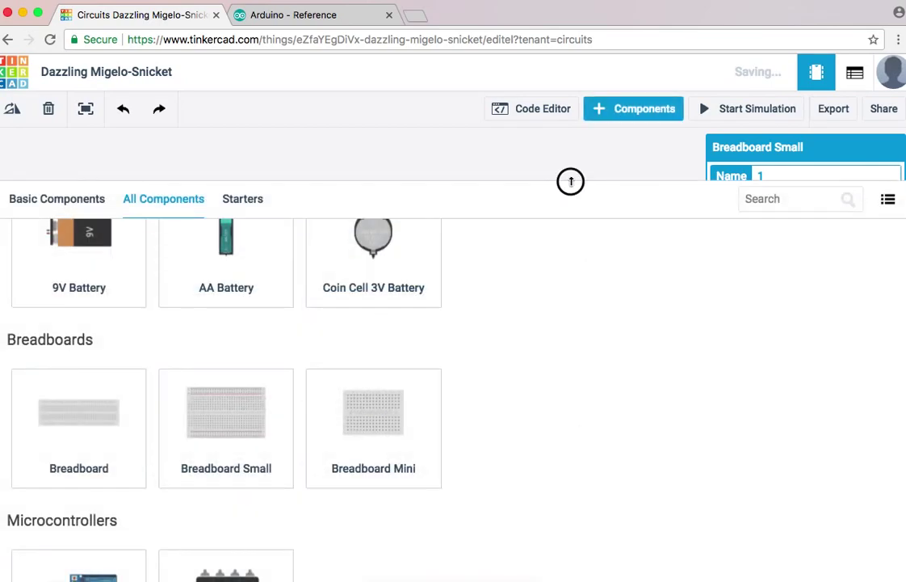
left_click_drag(570, 181, 590, 551)
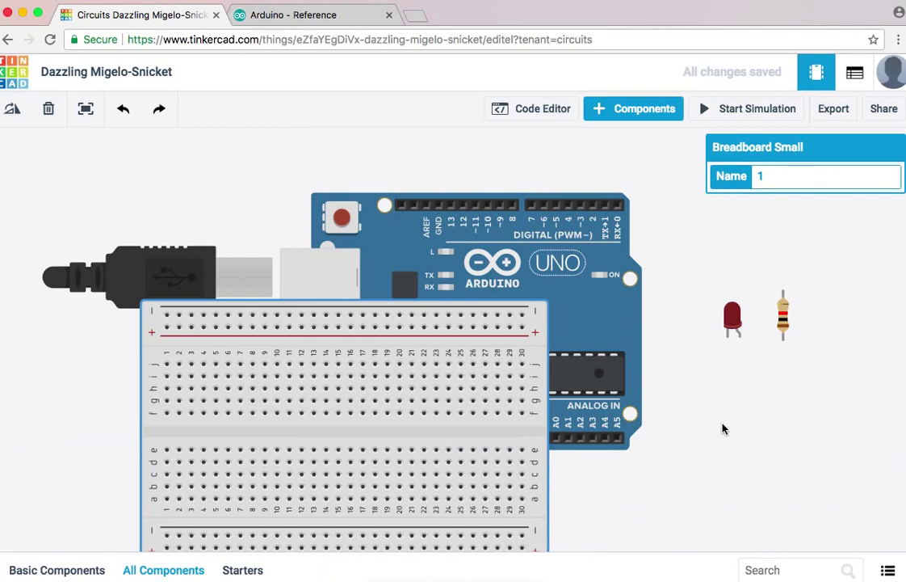
left_click(733, 323)
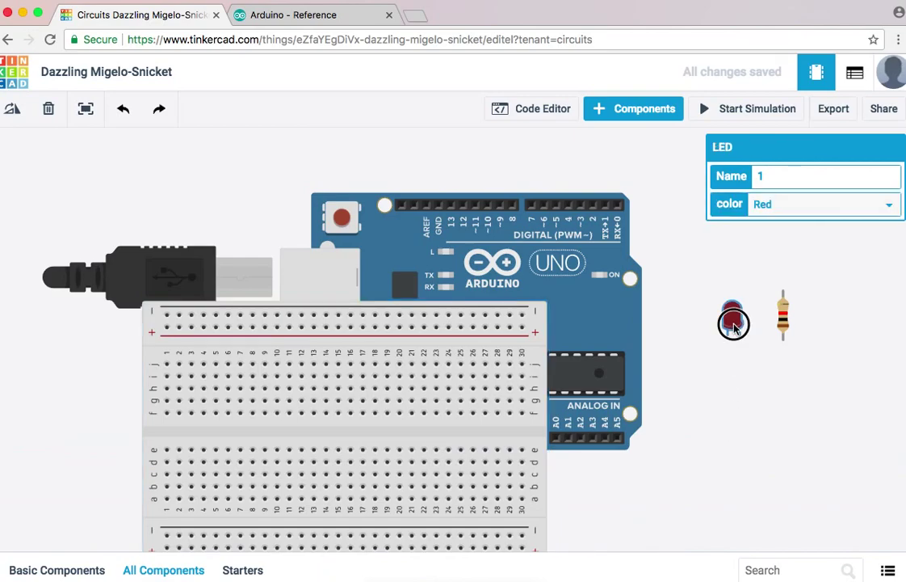
- Drag the red LED up beside the Arduino, just left of the resistor
left_click_drag(734, 327, 719, 368)
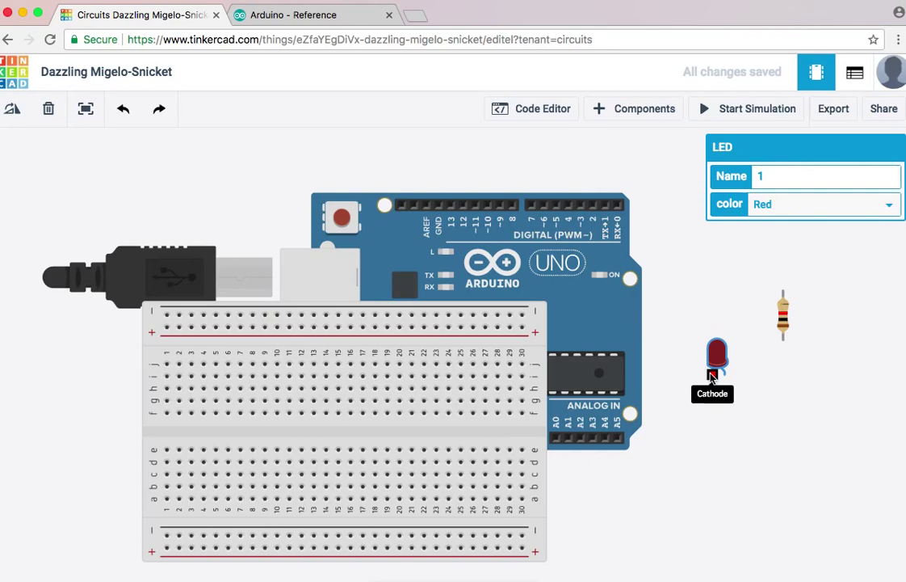
left_click_drag(716, 353, 706, 278)
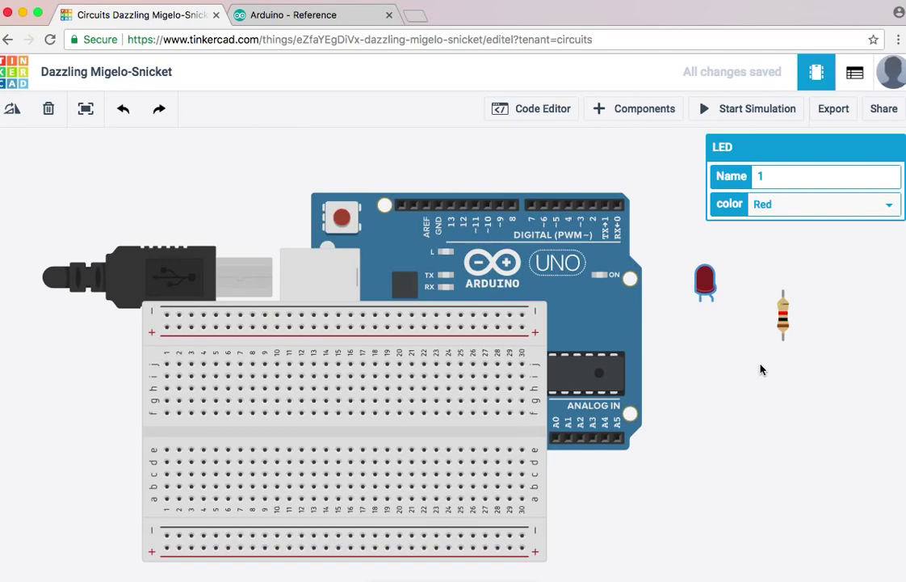
left_click(784, 319)
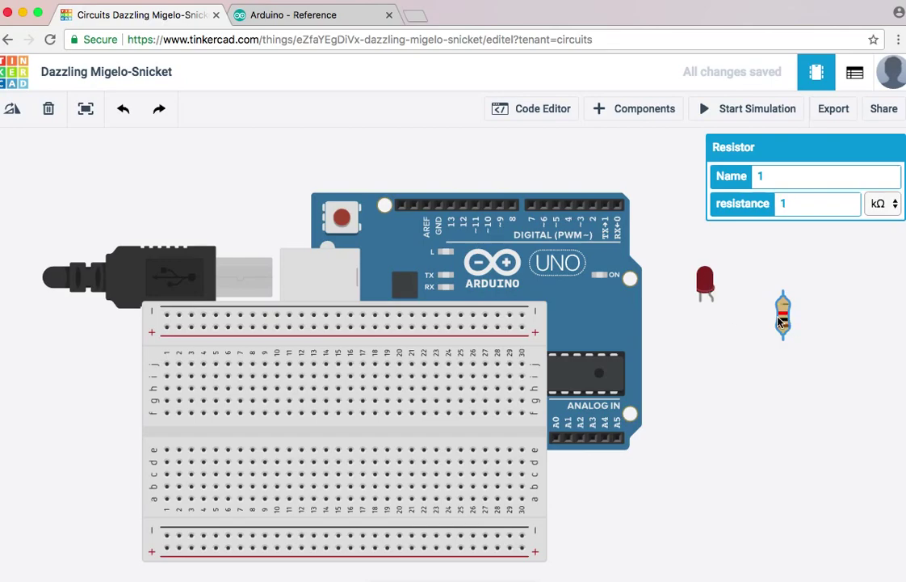
left_click(736, 320)
scroll(760, 322, "right", 3)
scroll(760, 321, "left", 4)
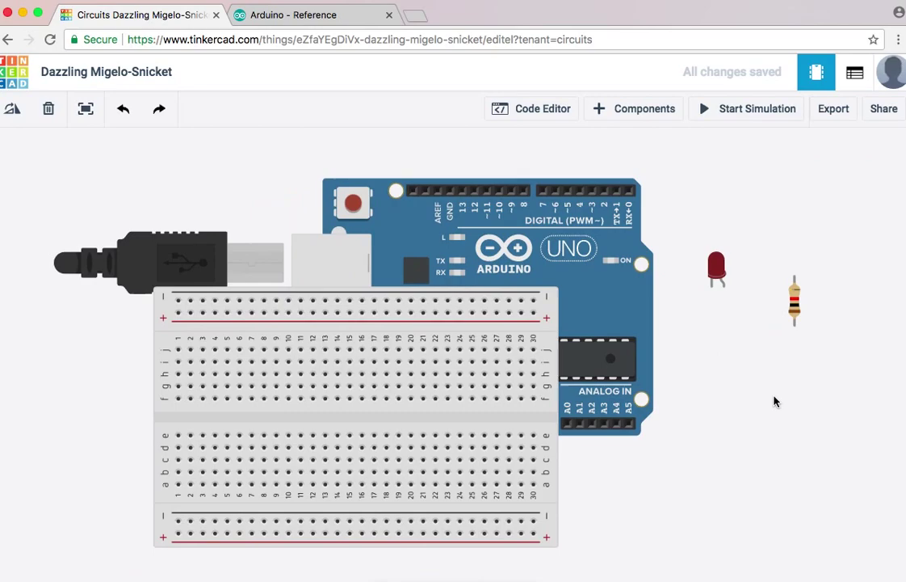
left_click(795, 311)
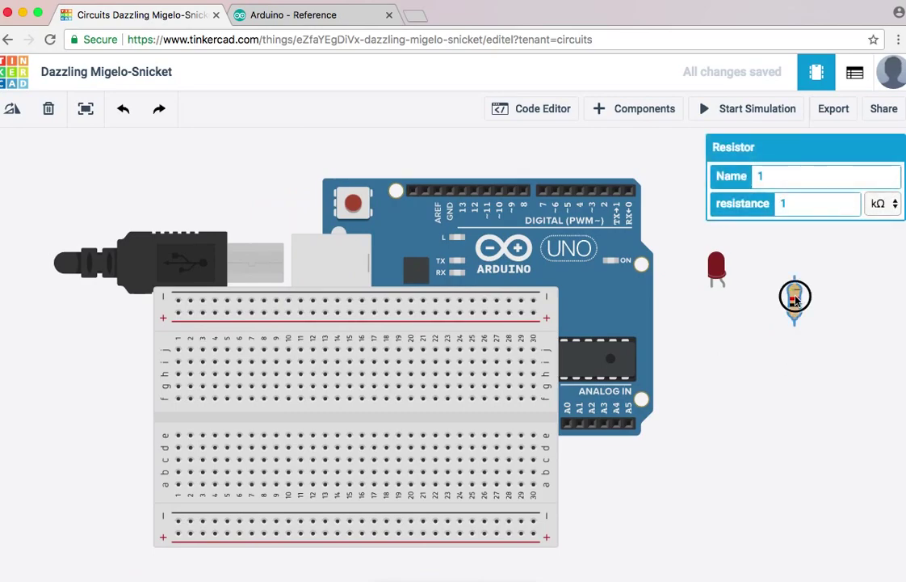
left_click_drag(796, 311, 721, 289)
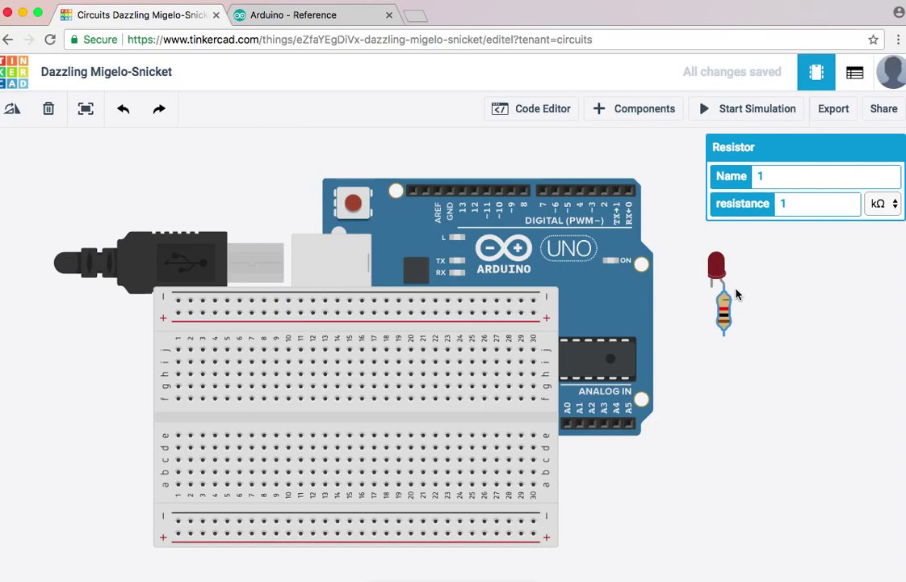
left_click_drag(727, 313, 781, 312)
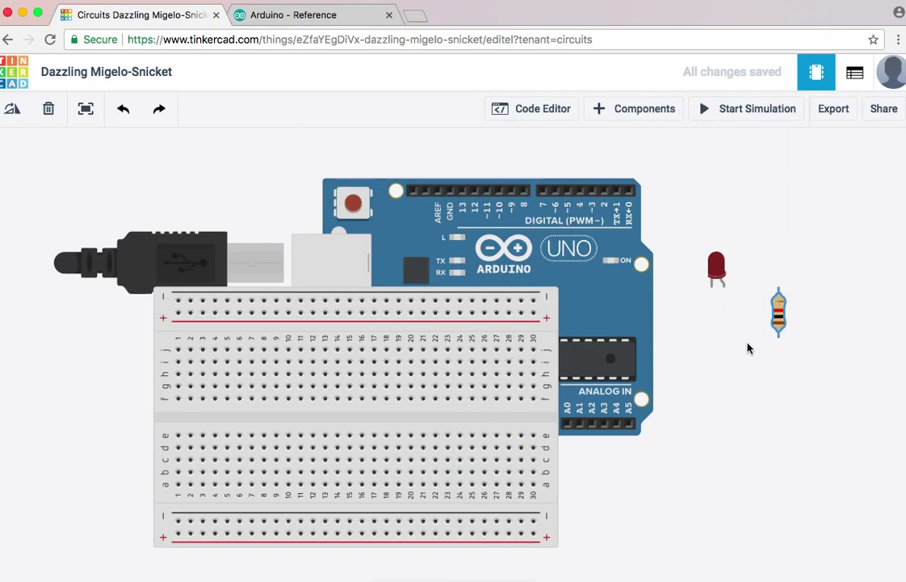
- Plug the red LED into the breadboard's row j near column 7
left_click_drag(715, 273, 257, 365)
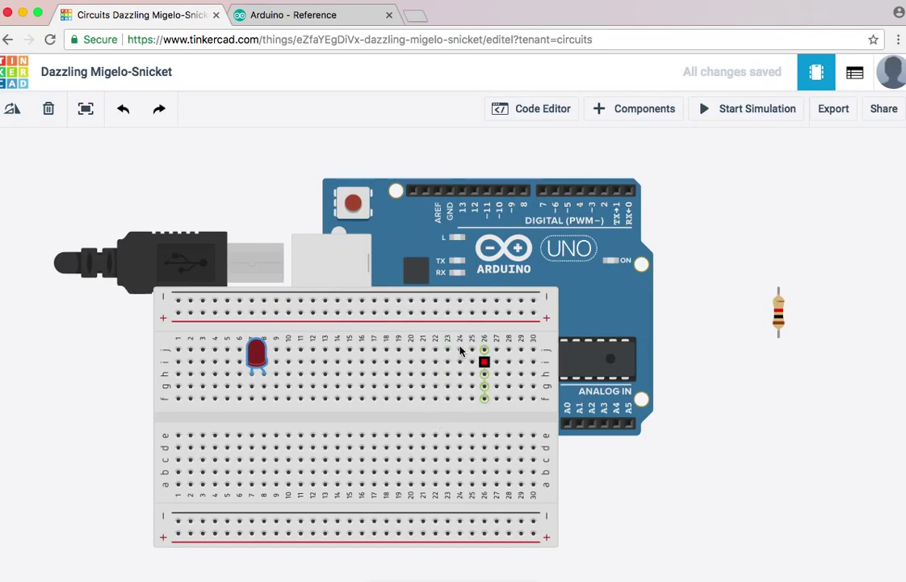
- Shift the LED one hole left and move the Arduino up-left above the breadboard
mouse_move(253, 350)
left_mouse_down()
mouse_move(235, 356)
mouse_move(255, 354)
left_mouse_up()
left_click(524, 229)
left_click_drag(524, 228, 513, 208)
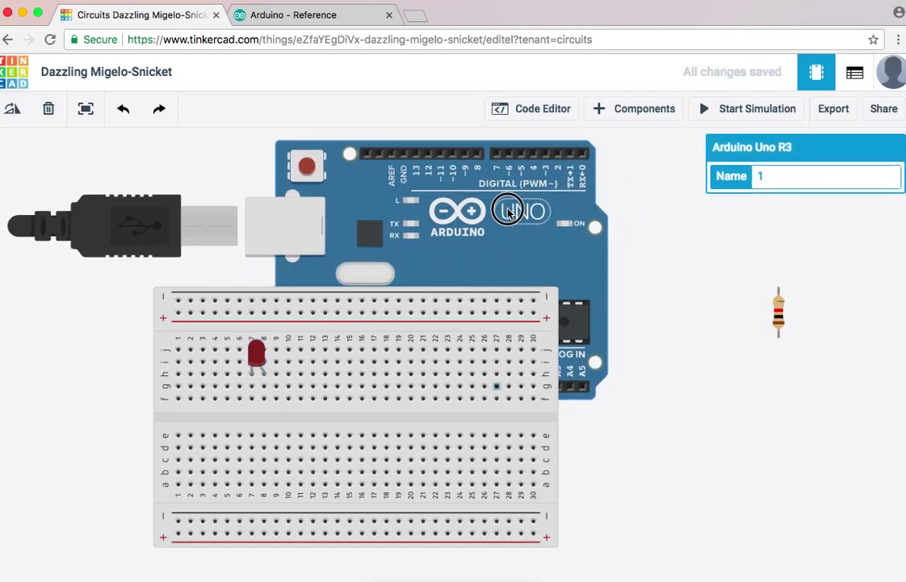
left_click_drag(425, 299, 447, 313)
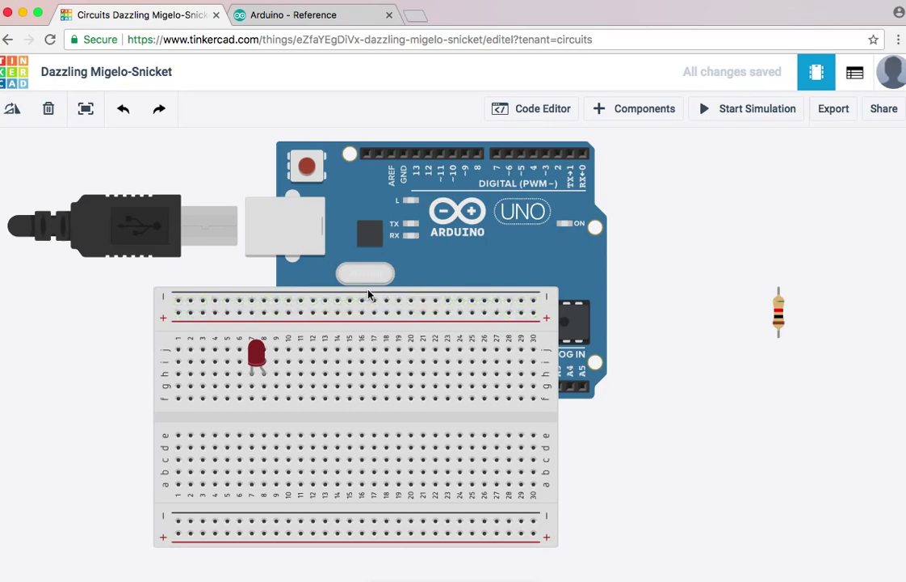
- Move the breadboard right under the Arduino and plug the resistor in below the LED
left_click(551, 412)
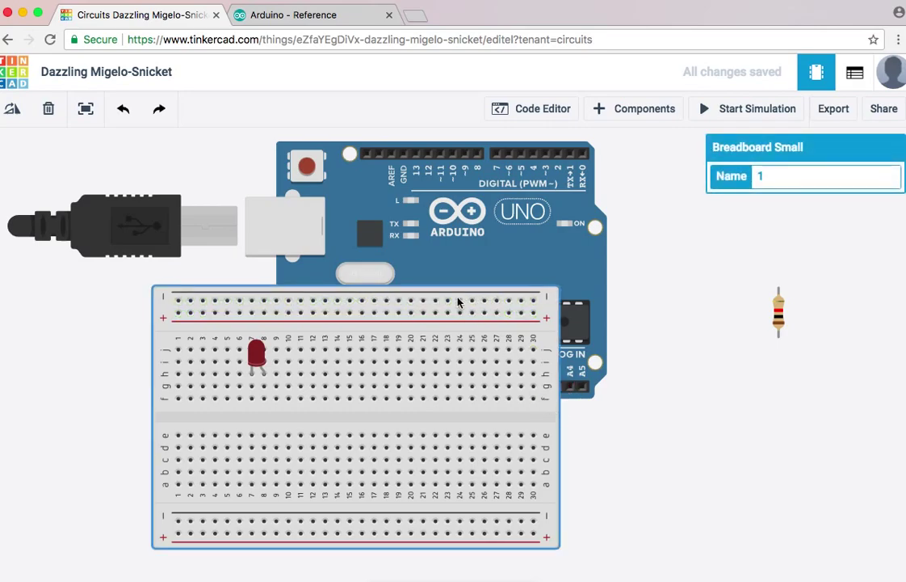
left_click_drag(441, 295, 557, 306)
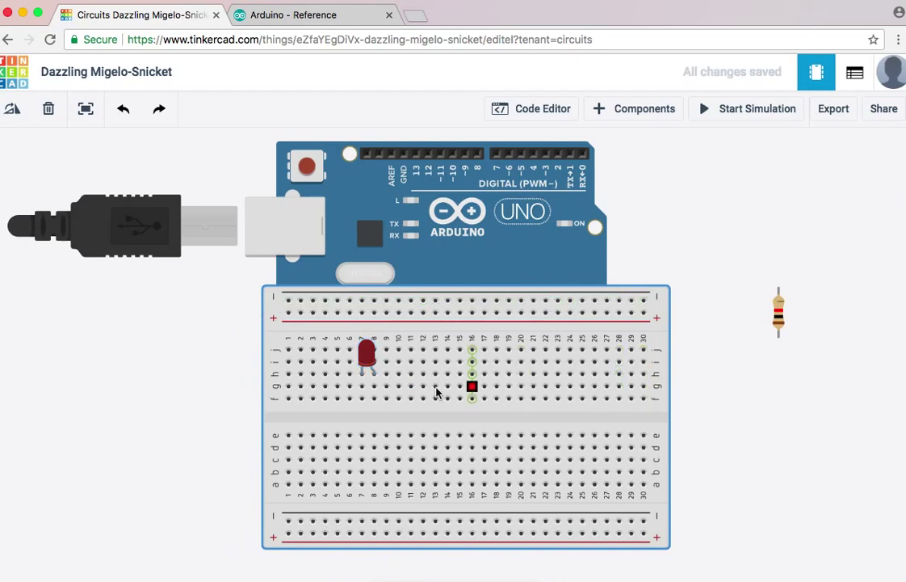
left_click_drag(366, 348, 367, 339)
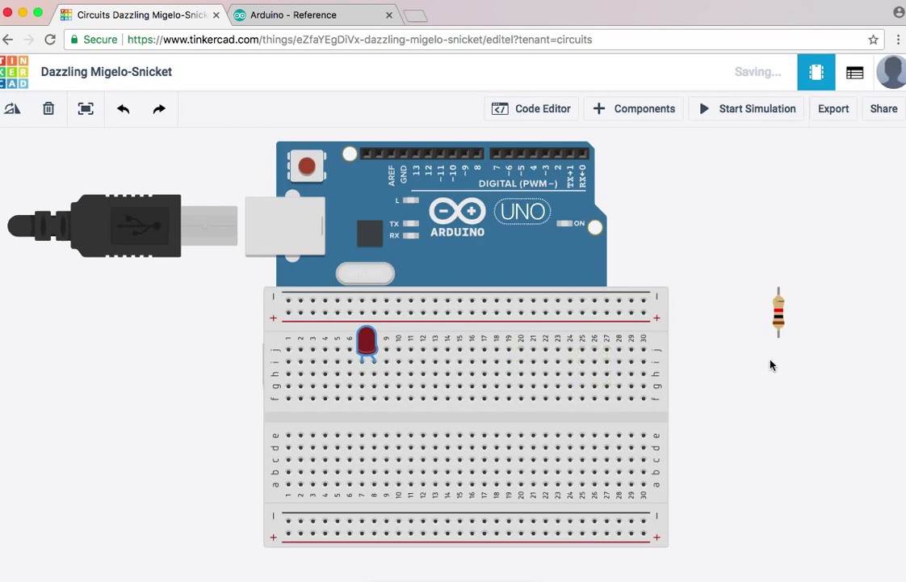
mouse_move(778, 311)
left_mouse_down()
mouse_move(517, 378)
mouse_move(377, 402)
left_mouse_up()
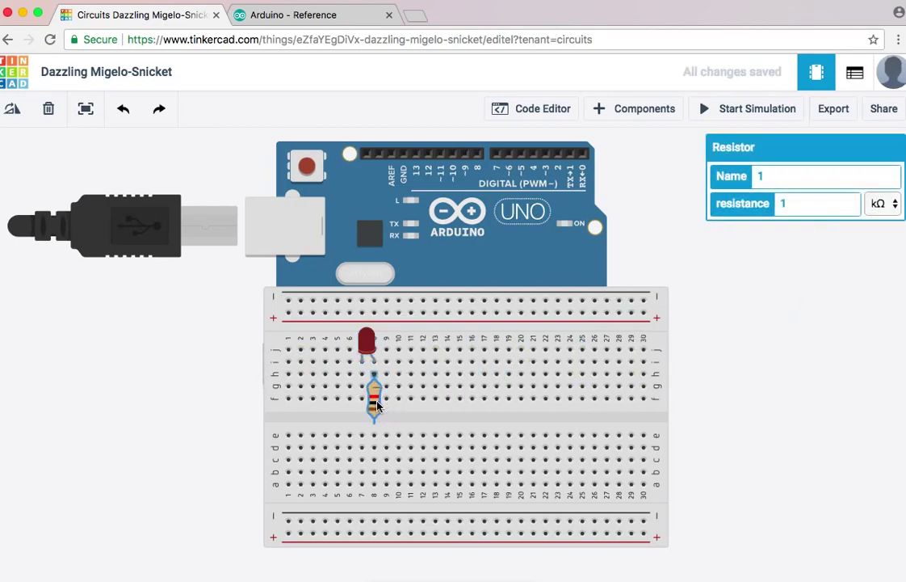
- Copy the first LED and place the duplicate beside it on the breadboard
left_click(369, 348)
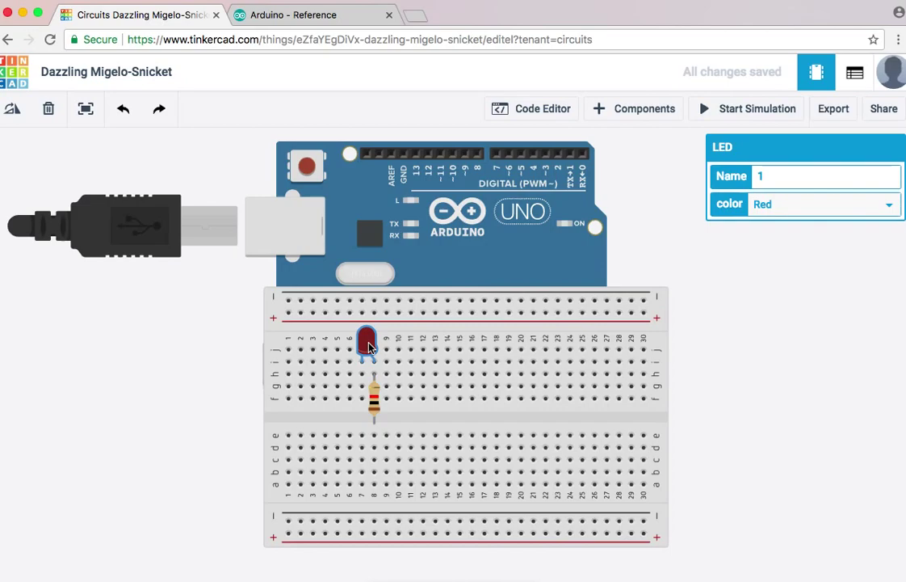
key("ctrl+c")
key("ctrl+v")
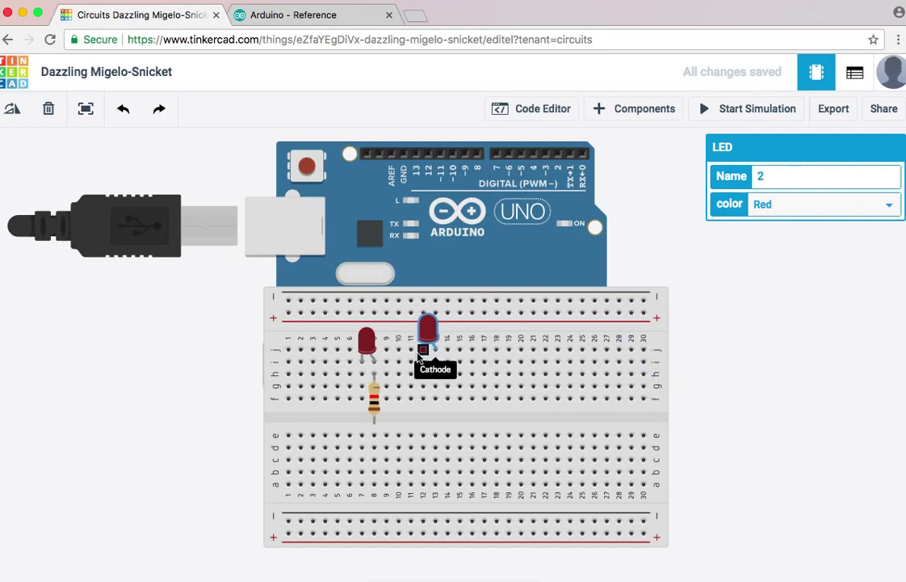
left_click(411, 362)
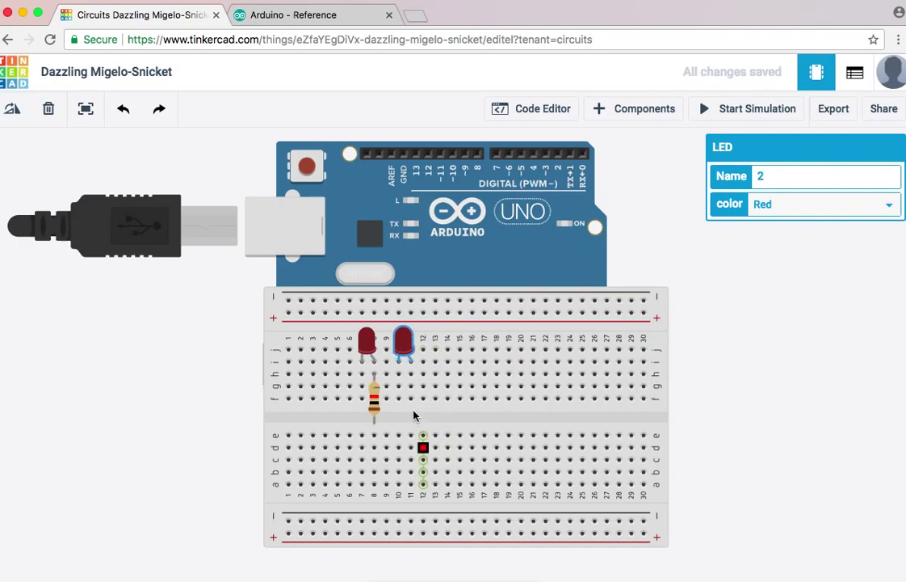
- Duplicate the resistor twice, placing the copies at columns 11 and 14
left_click(373, 398)
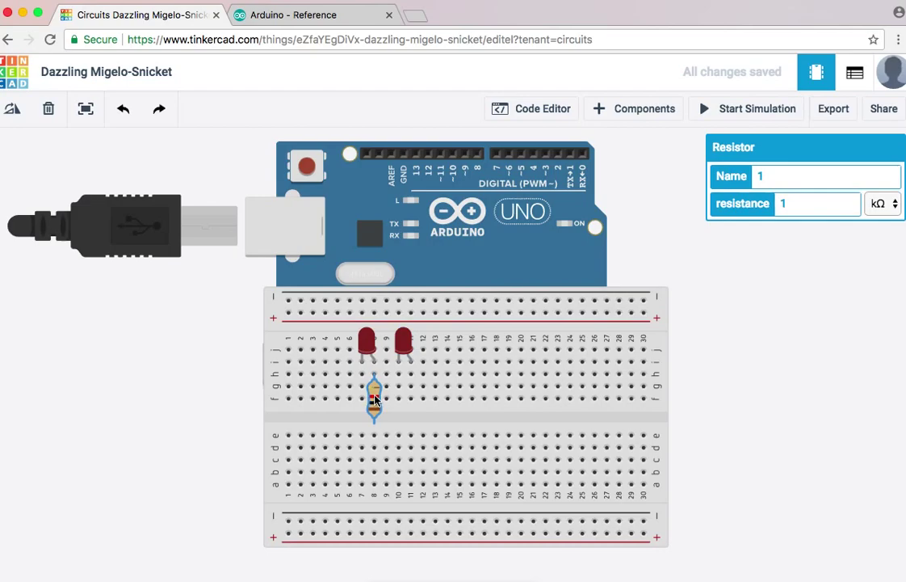
key("ctrl+c")
key("ctrl+v")
key("Escape")
left_click(374, 400)
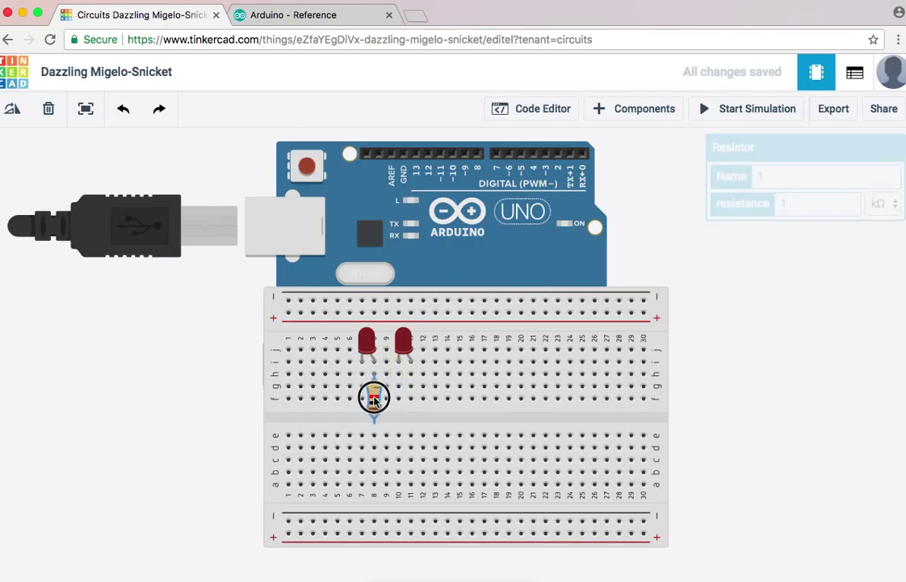
left_click(375, 400)
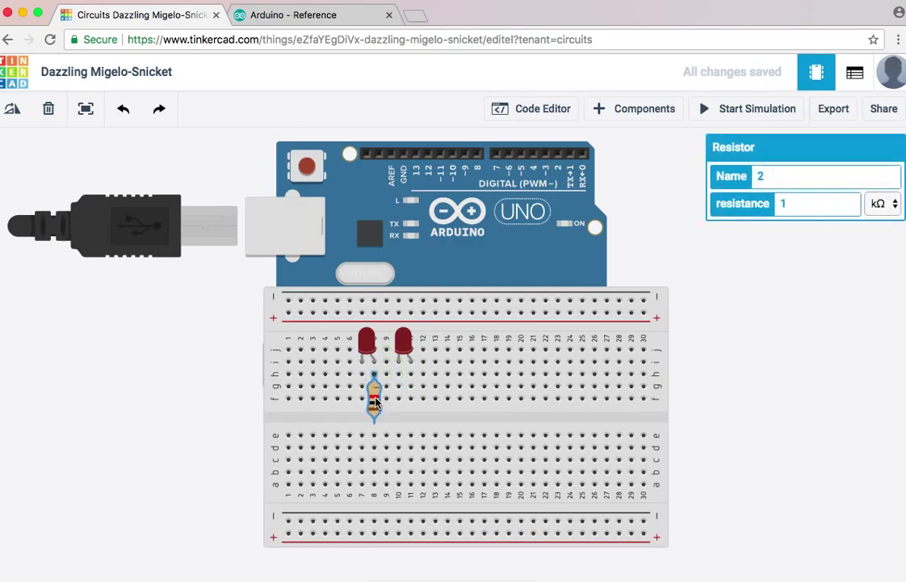
left_click_drag(376, 402, 410, 403)
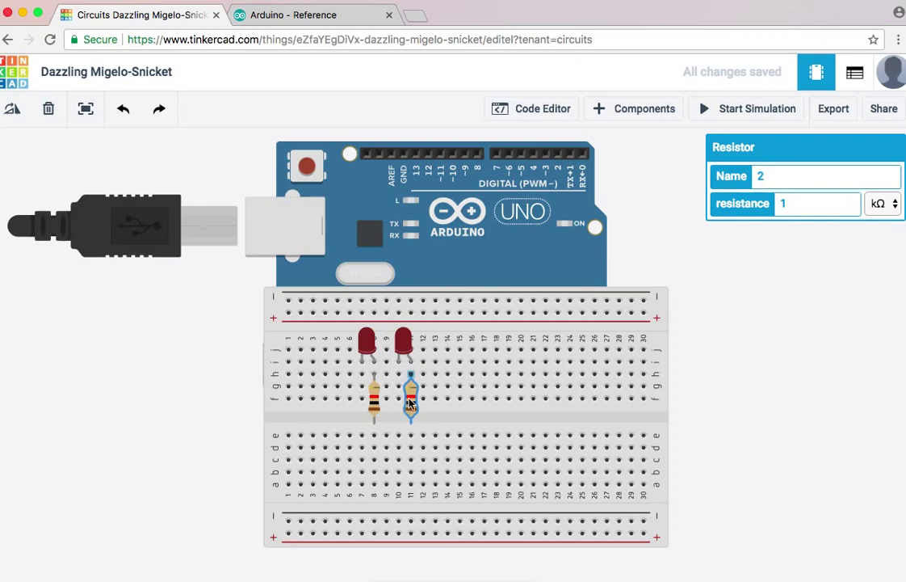
key("ctrl+c")
key("ctrl+v")
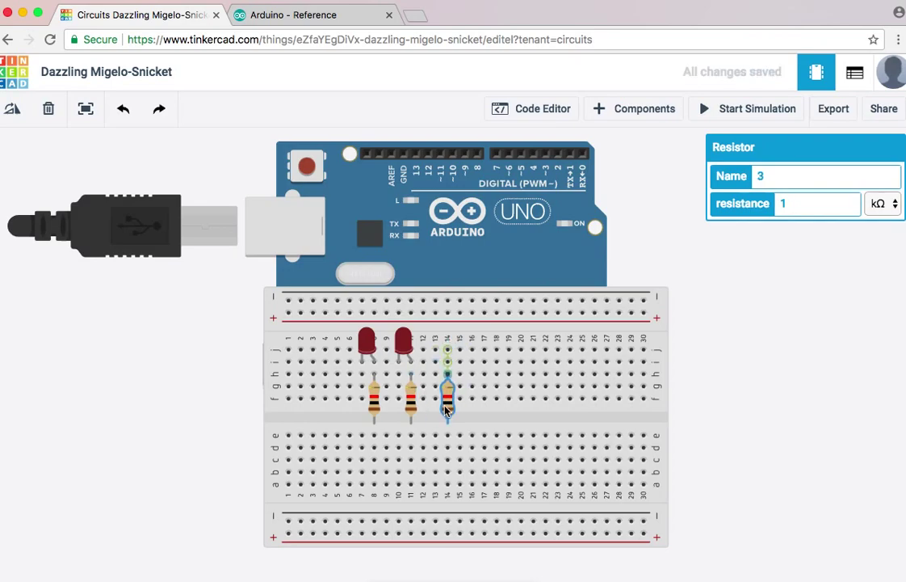
left_click(447, 407)
- Copy the second LED and seat the third LED at columns 13–14
left_click(406, 345)
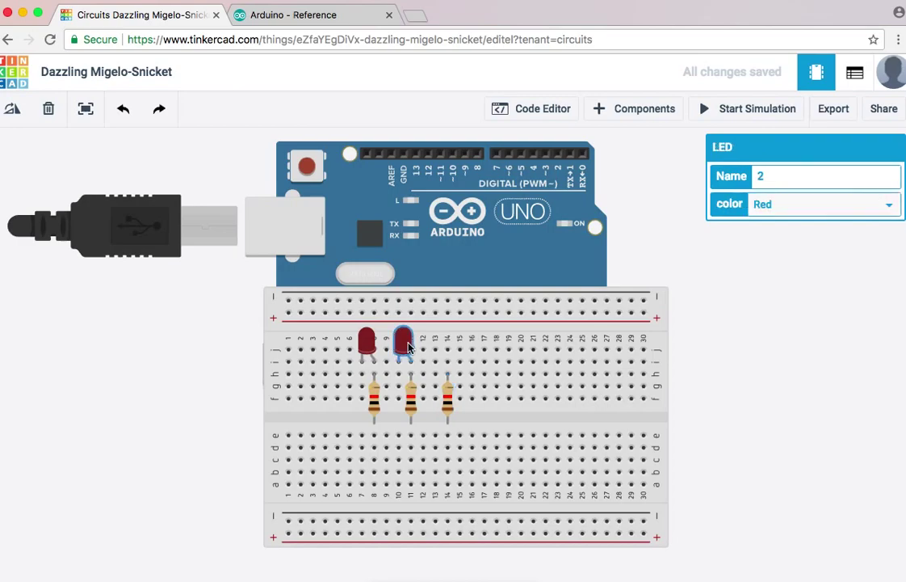
key("ctrl+c")
key("ctrl+v")
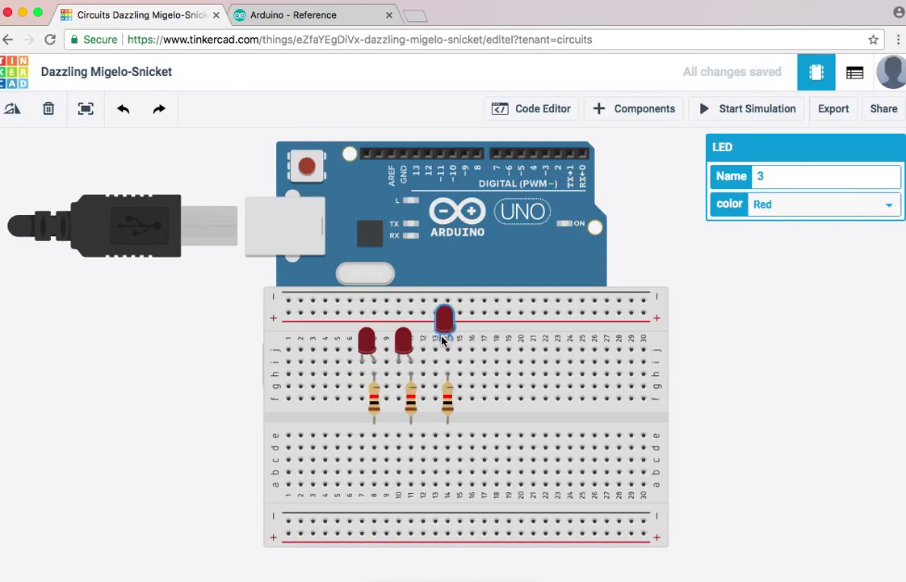
left_click(444, 365)
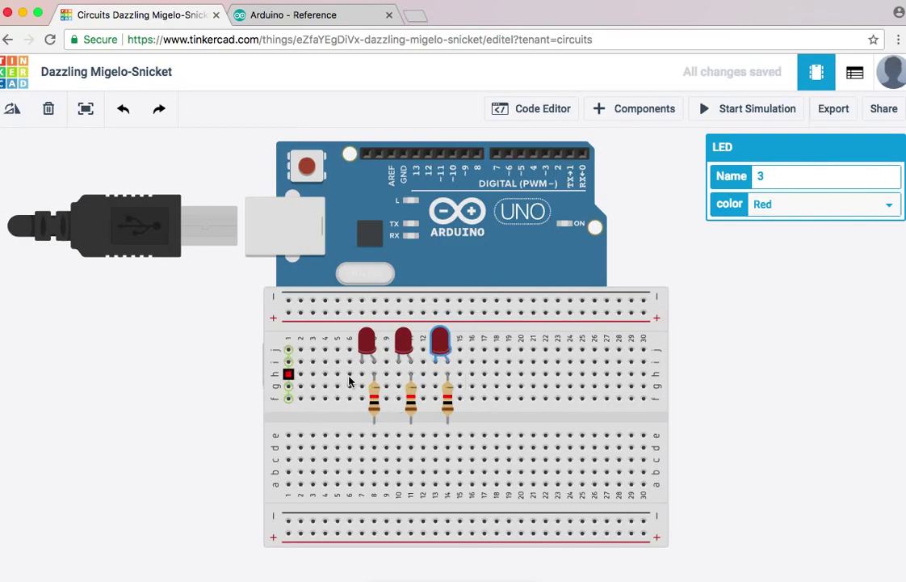
- Set the first LED's colour to Green and the second LED's colour to Yellow
left_click(369, 348)
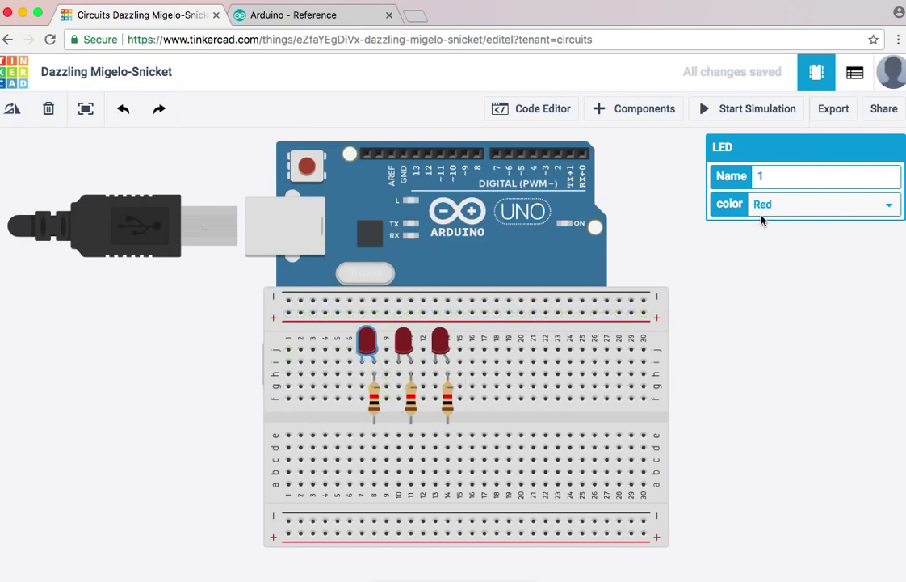
left_click(813, 209)
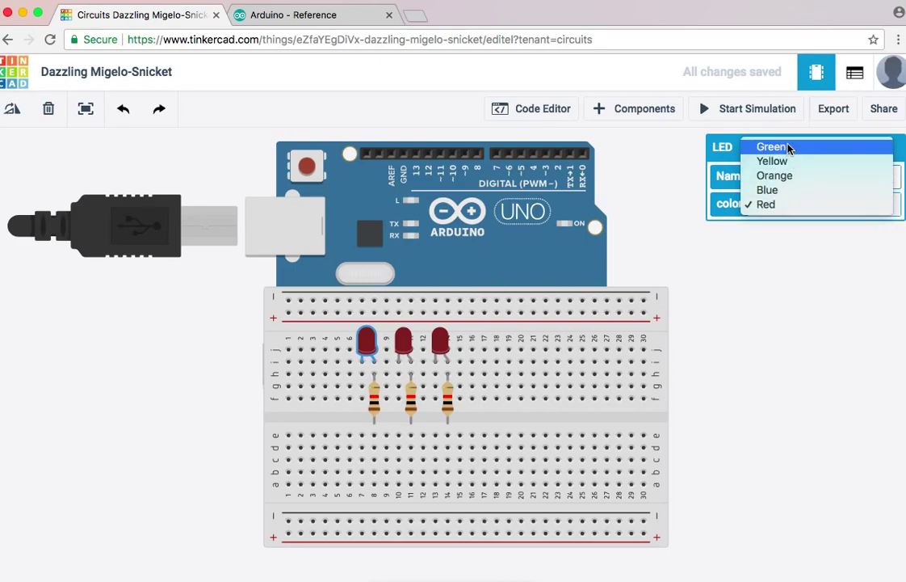
key("Escape")
left_click(404, 343)
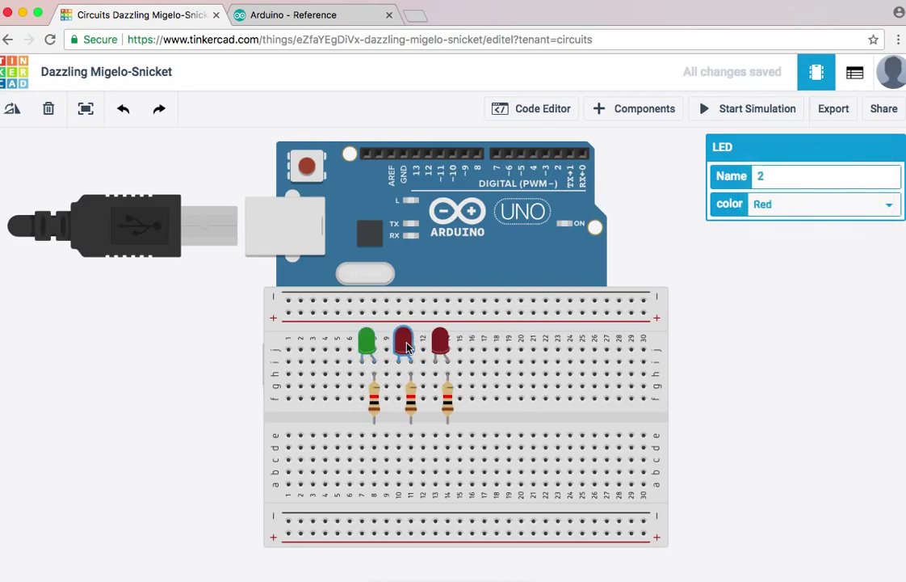
left_click(836, 206)
left_click(780, 156)
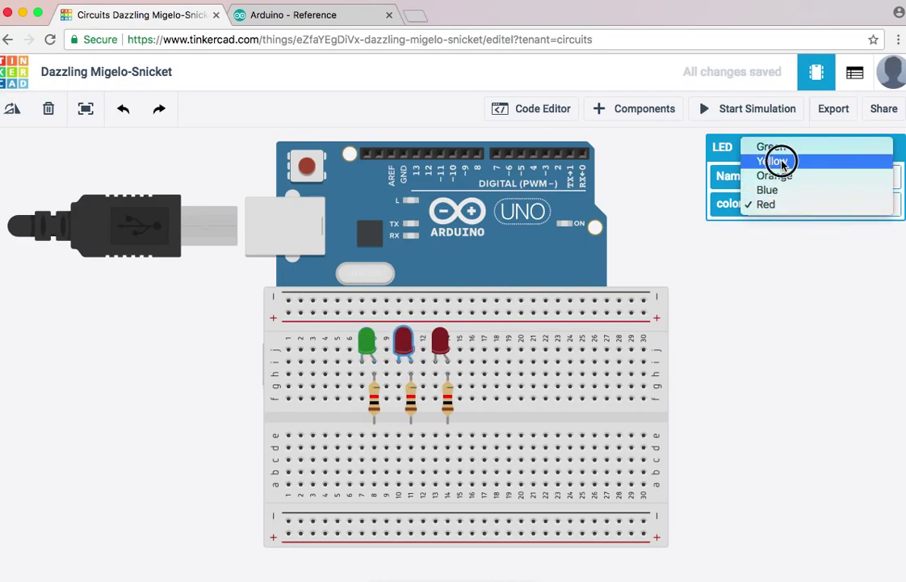
left_click(441, 339)
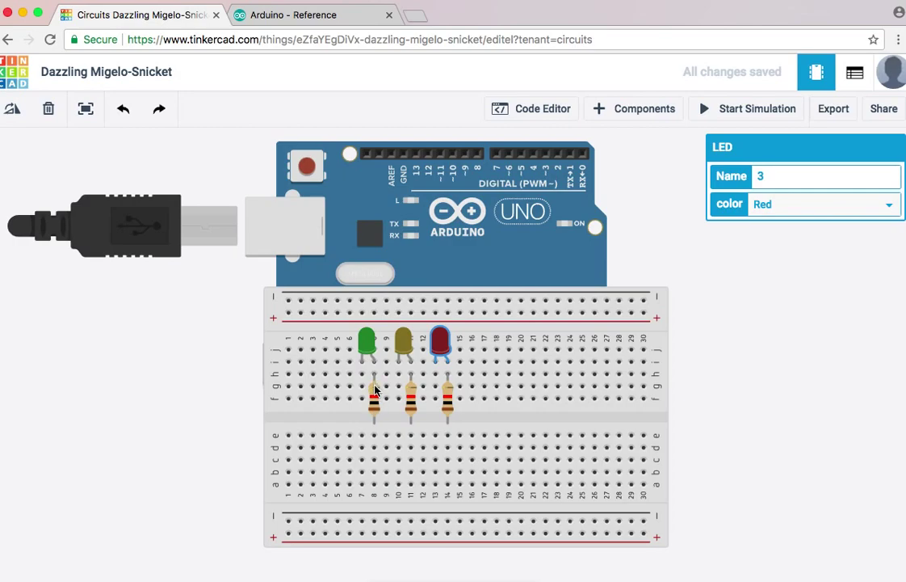
- Run green wires from below the three resistors to Arduino pins 12, 11 and 10, then lower the first resistor
left_click(374, 438)
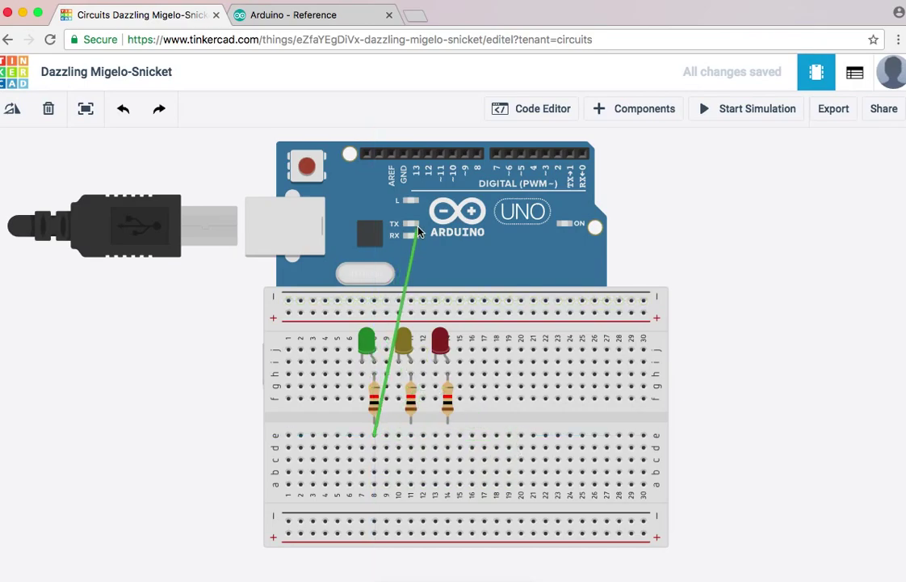
left_click(429, 155)
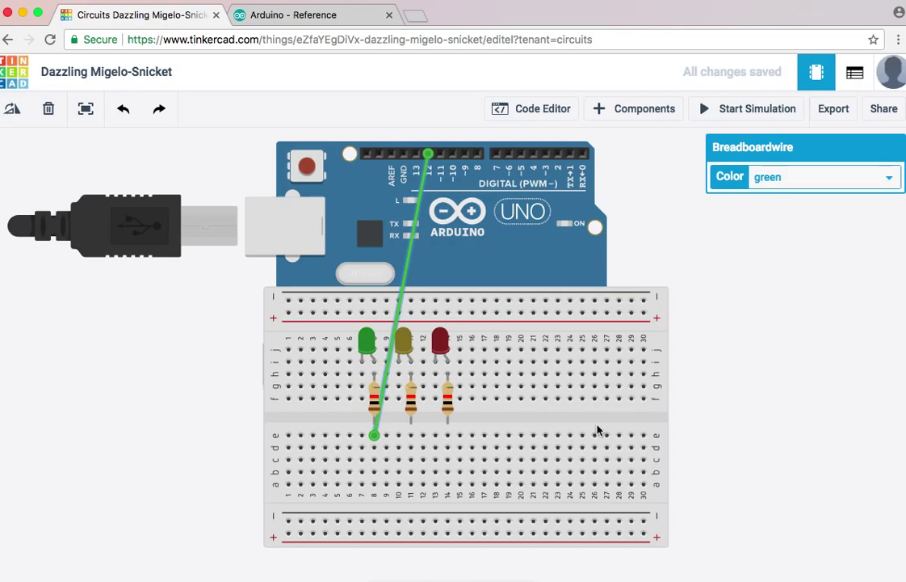
left_click(410, 437)
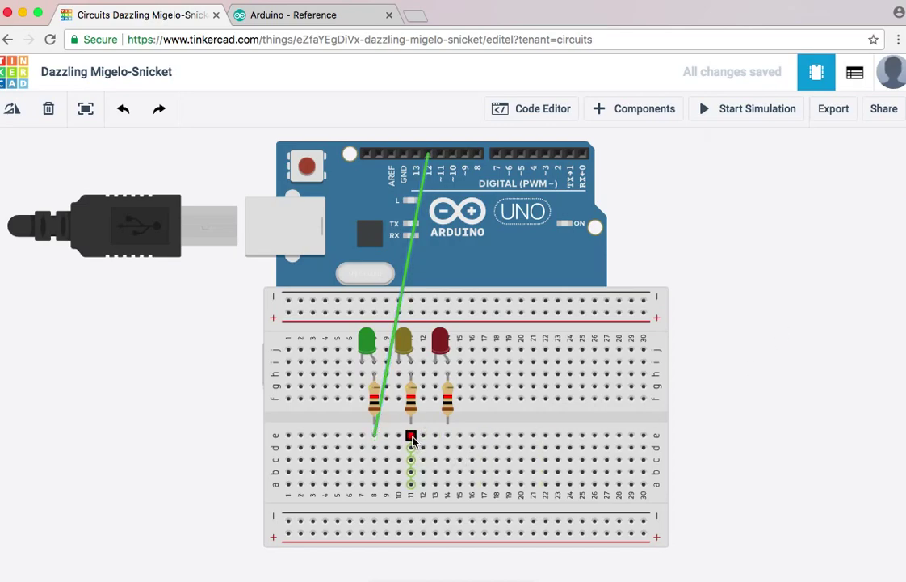
left_click(441, 157)
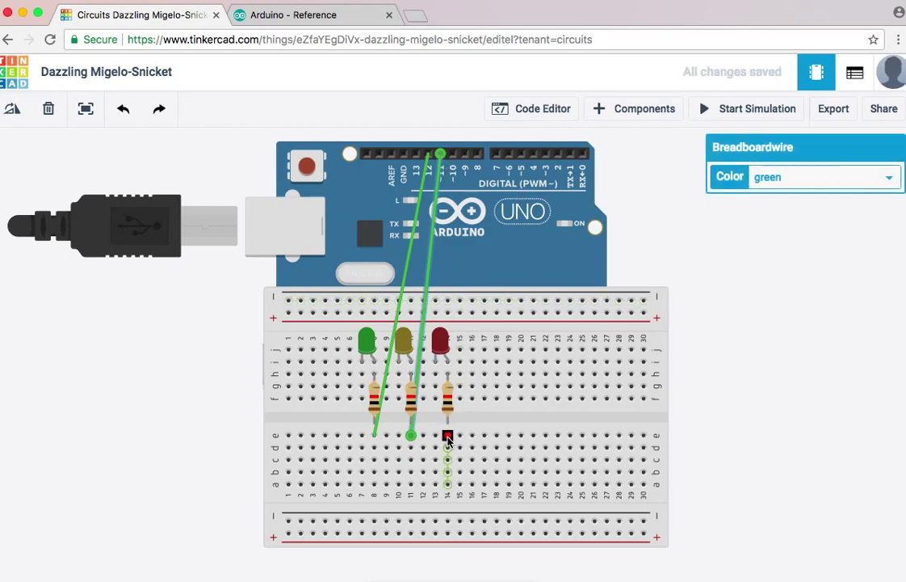
left_click(449, 437)
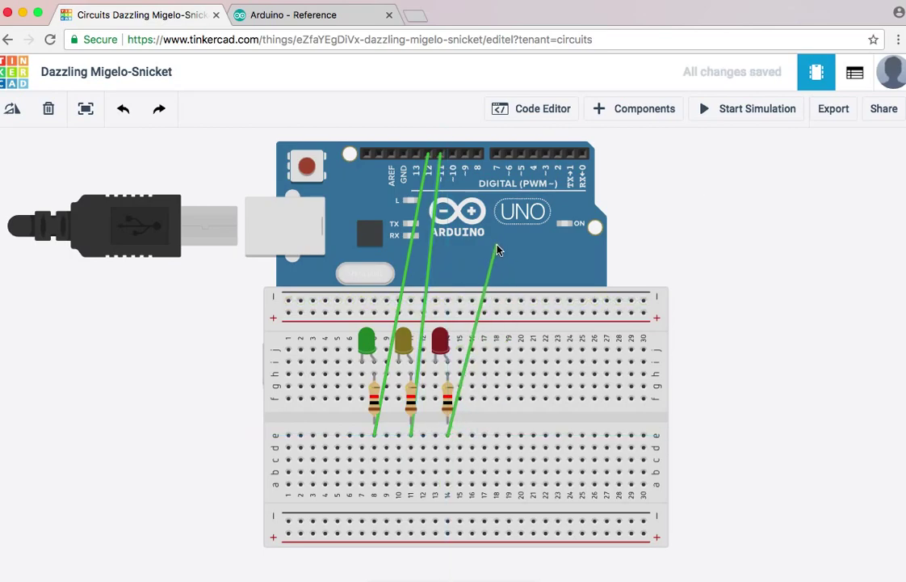
left_click(452, 155)
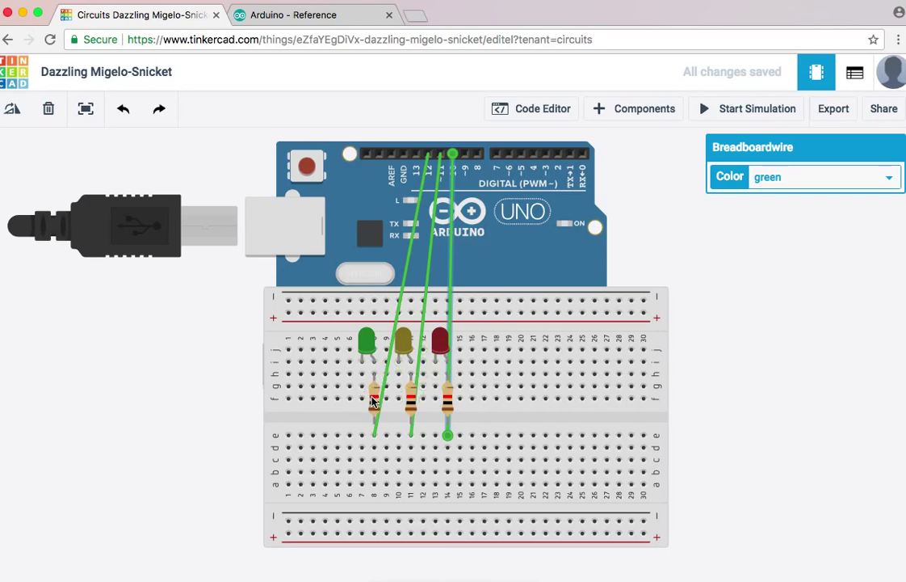
left_click_drag(374, 398, 411, 410)
- Move the middle resistor up and the right resistor down to match the left one
left_click(566, 408)
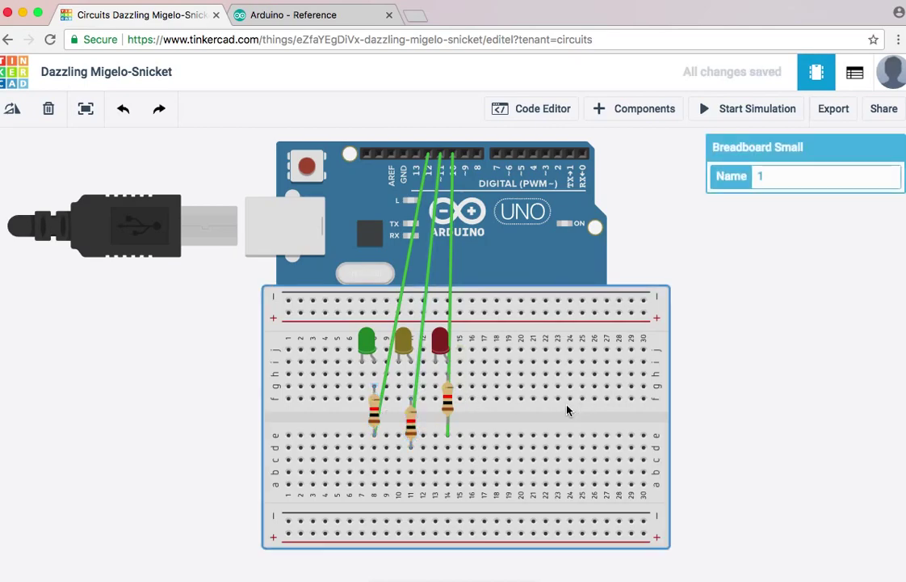
left_click(411, 425)
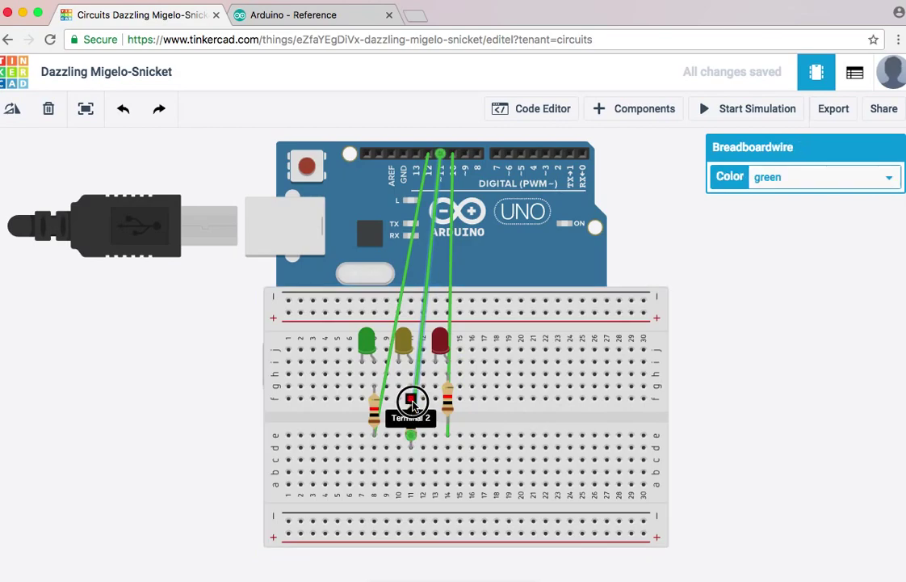
left_click(558, 387)
key("Escape")
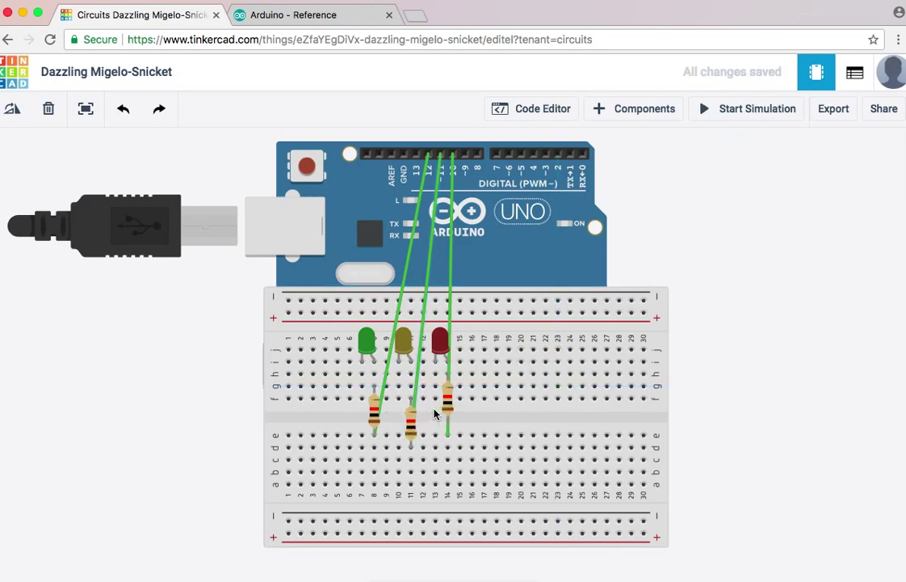
left_click(413, 424)
left_click_drag(411, 421, 411, 412)
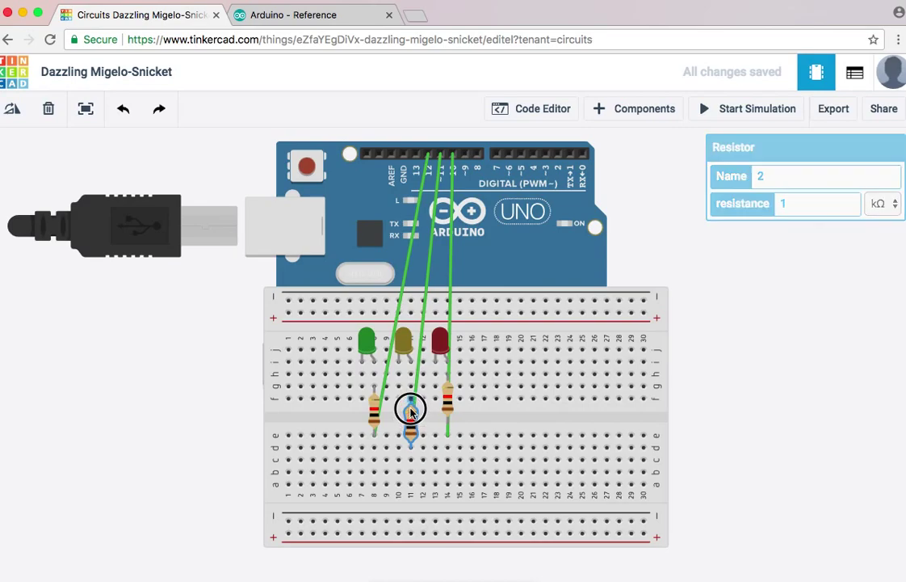
left_click(448, 396)
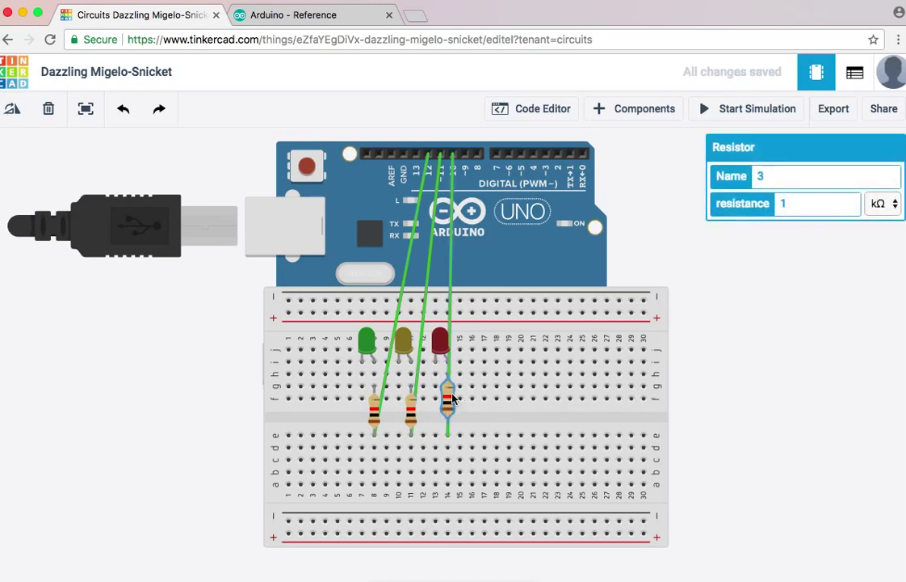
left_click_drag(452, 396, 449, 408)
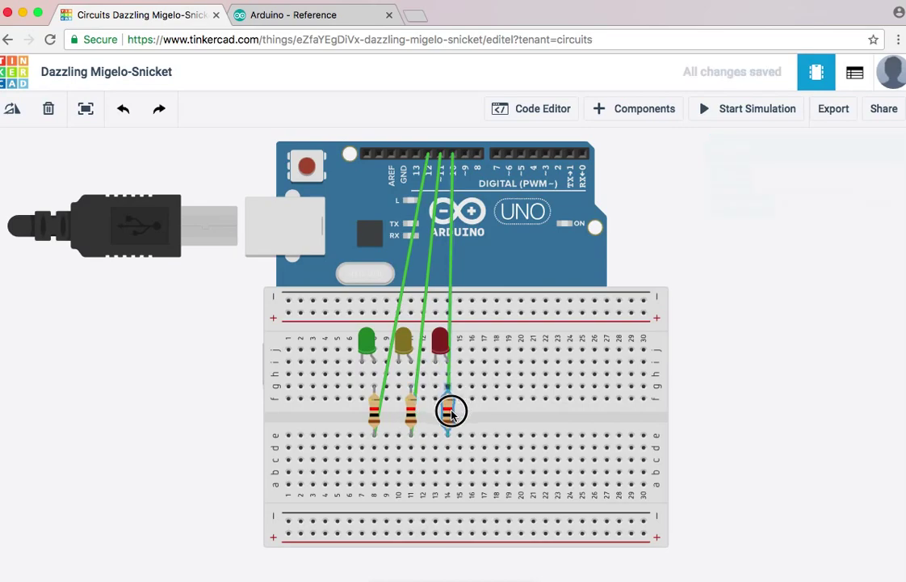
left_click(540, 397)
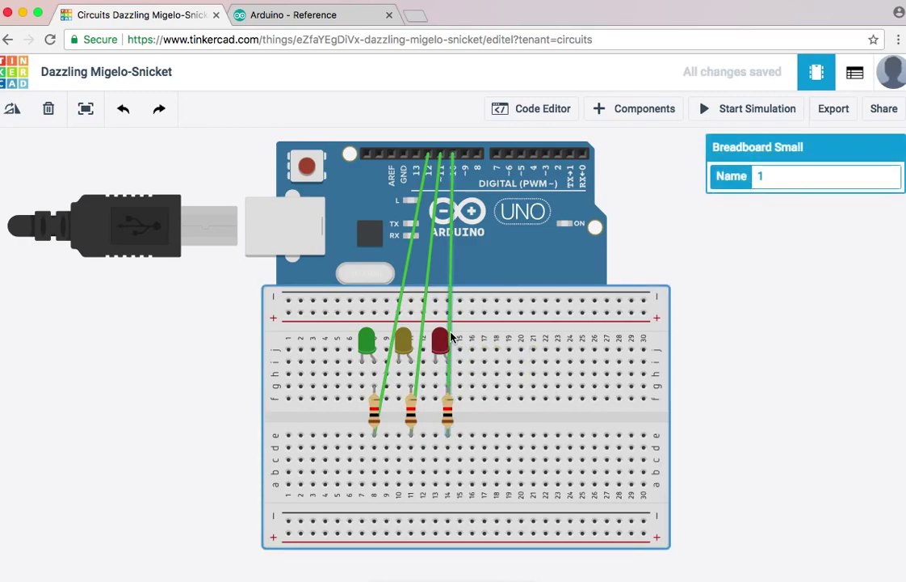
- Shift the breadboard and its parts slightly left, then nudge the assembly back right
left_click(450, 366)
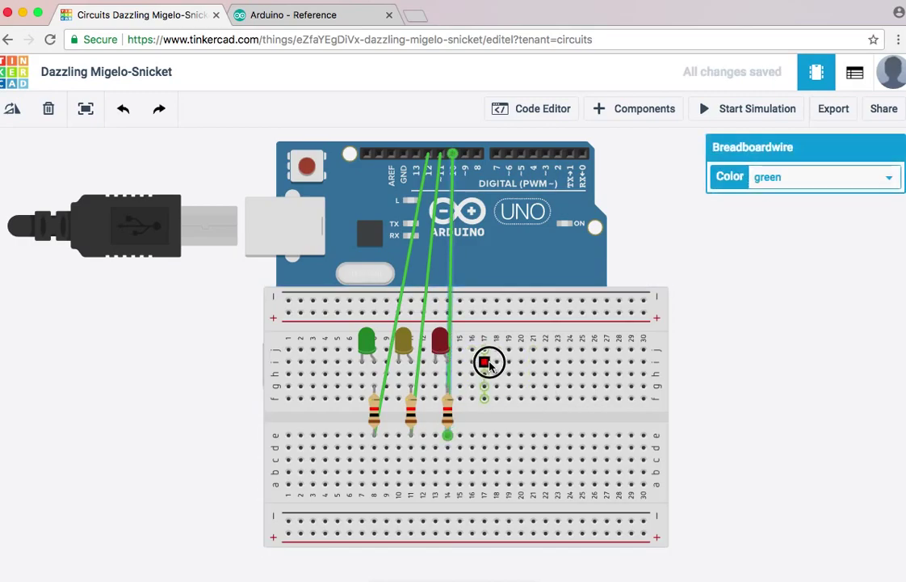
left_click(708, 388)
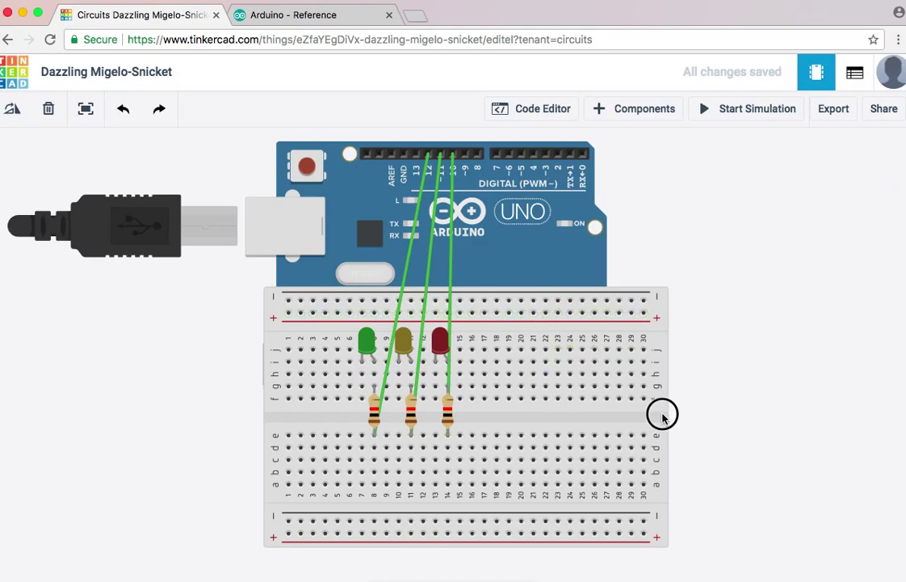
left_click(662, 414)
left_click_drag(663, 398, 621, 411)
left_click(735, 394)
left_click(720, 395)
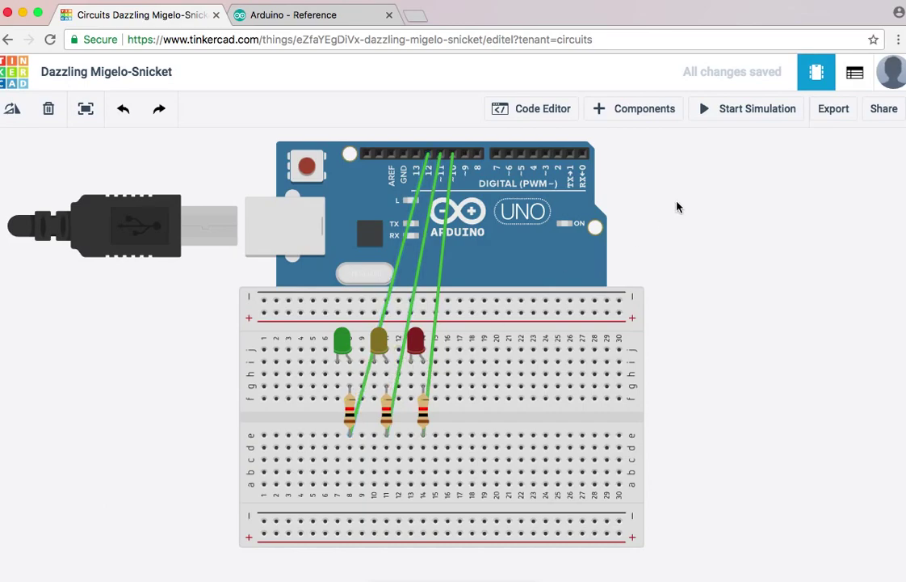
- Chain the free legs of the green, yellow and red LEDs with two short green wires
left_click(337, 373)
left_click(374, 374)
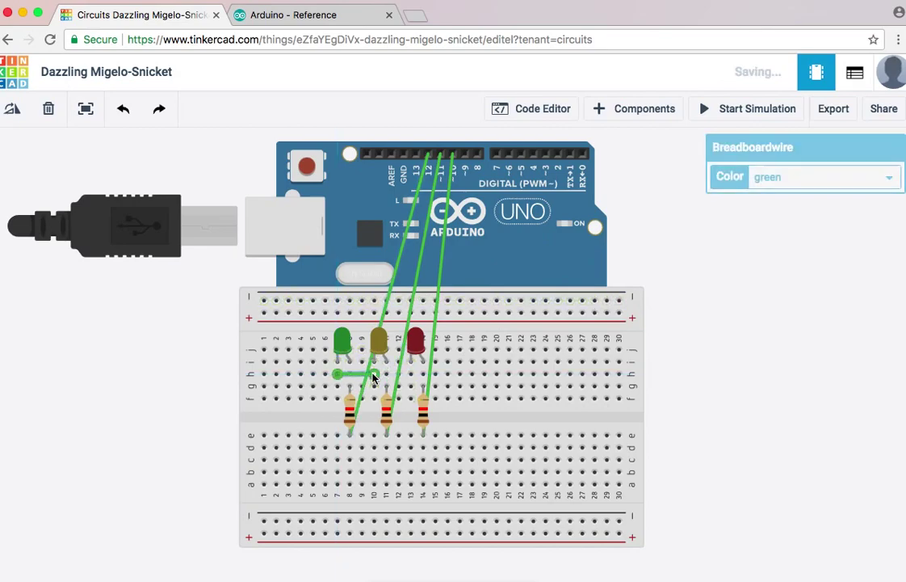
left_click(374, 387)
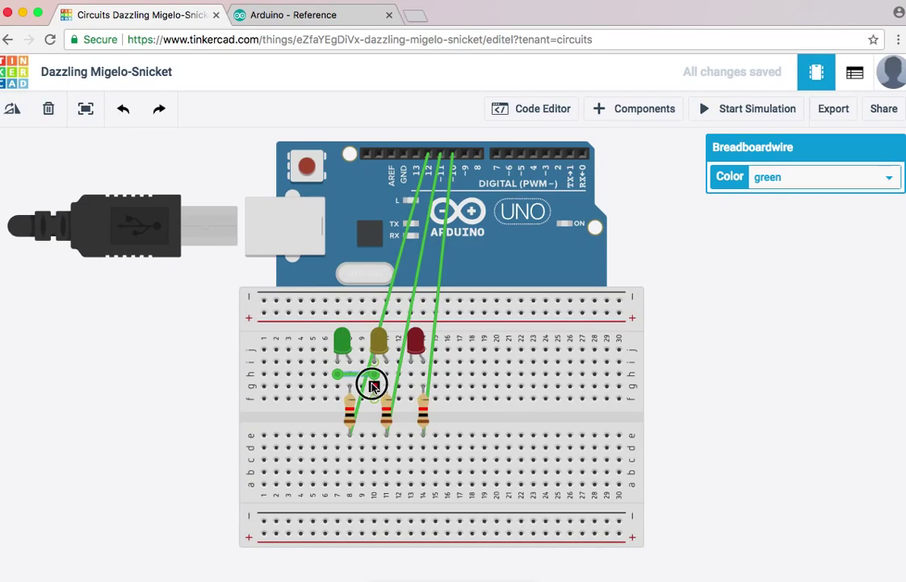
left_click(410, 387)
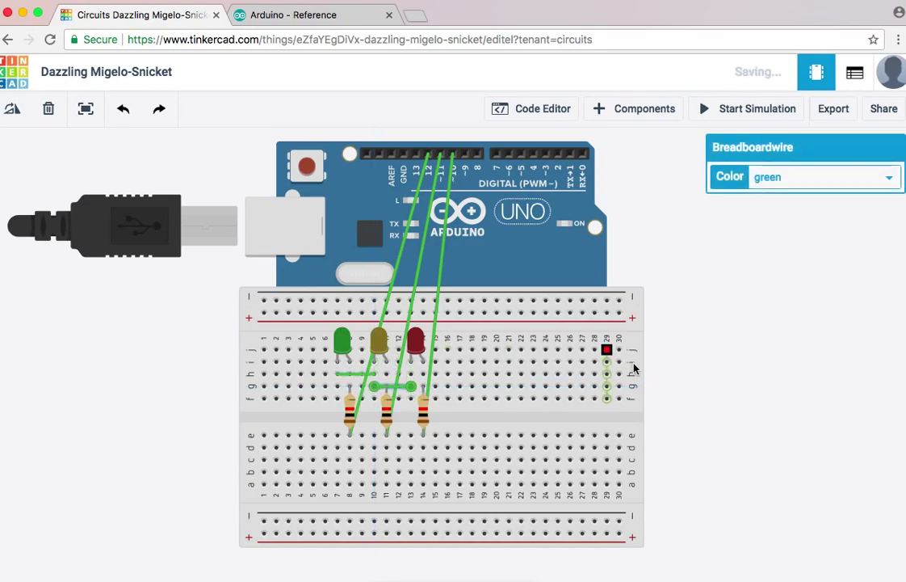
left_click(720, 397)
- Lower the middle, left and right resistors slightly on the breadboard
left_click(385, 412)
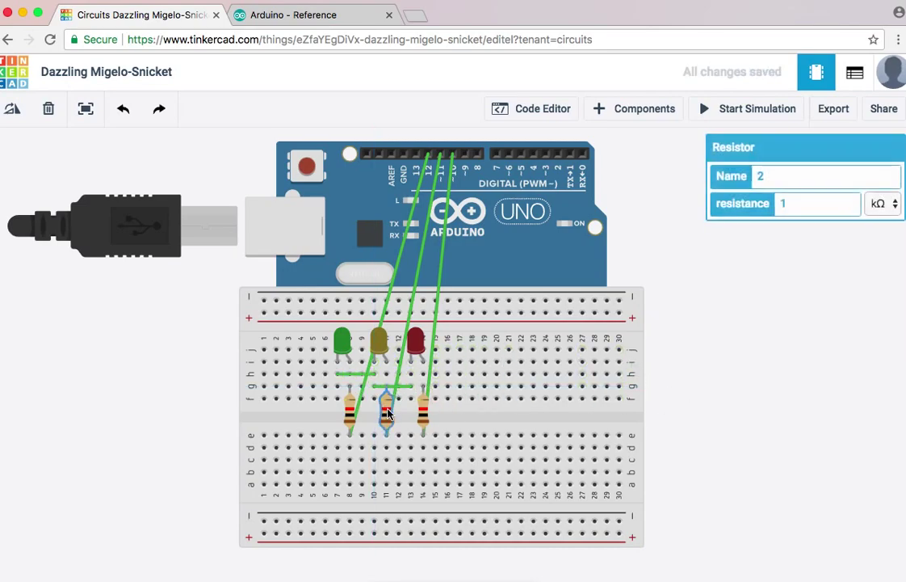
left_click_drag(384, 415, 349, 420)
left_click(350, 411)
left_click(424, 410)
left_click_drag(423, 411, 422, 423)
left_click(421, 411)
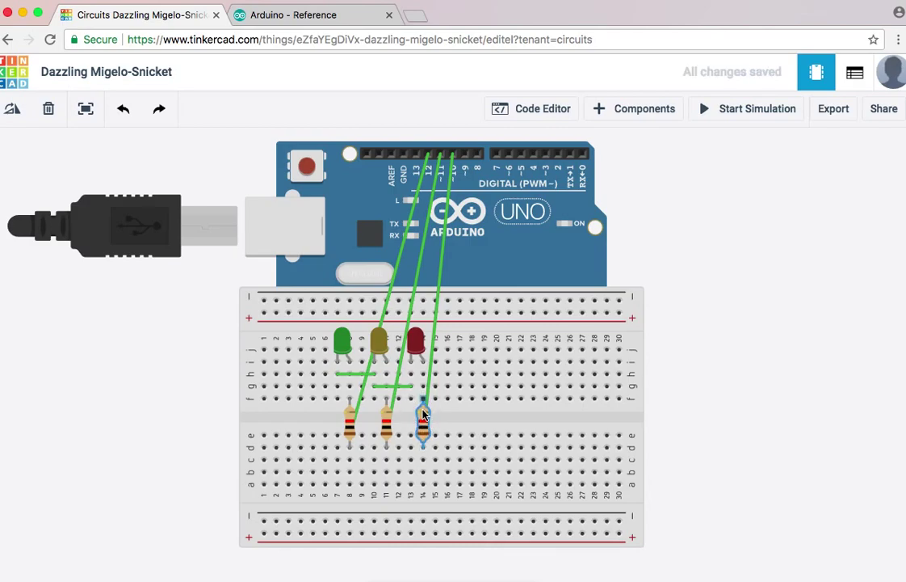
left_click(337, 385)
- Connect the green LED's jumper row to the top negative rail, then wire that rail to AREF
left_click(300, 301)
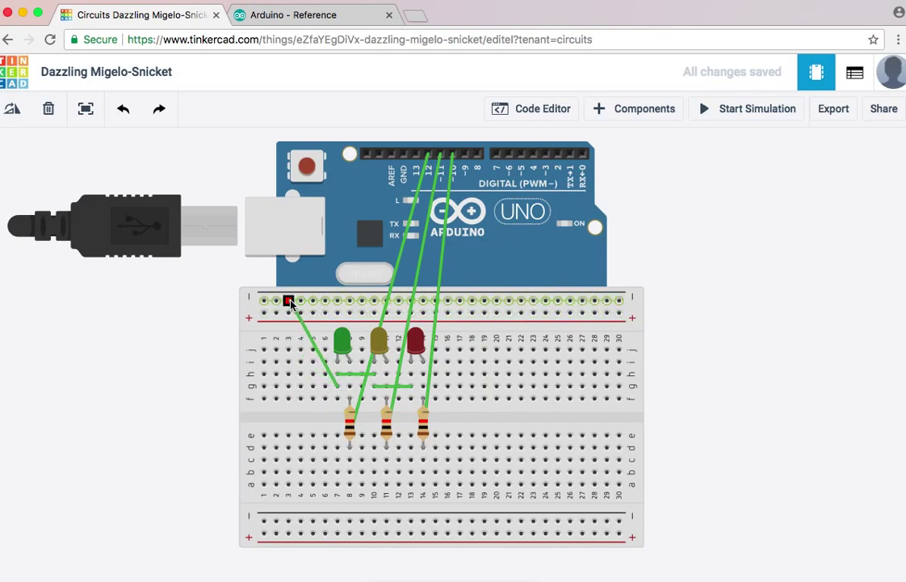
left_click_drag(301, 302, 391, 157)
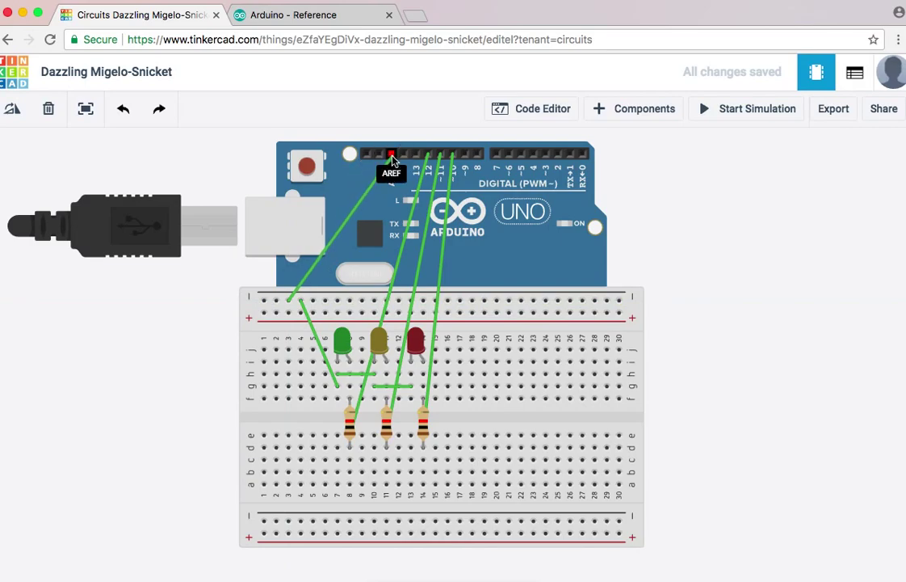
left_click(391, 158)
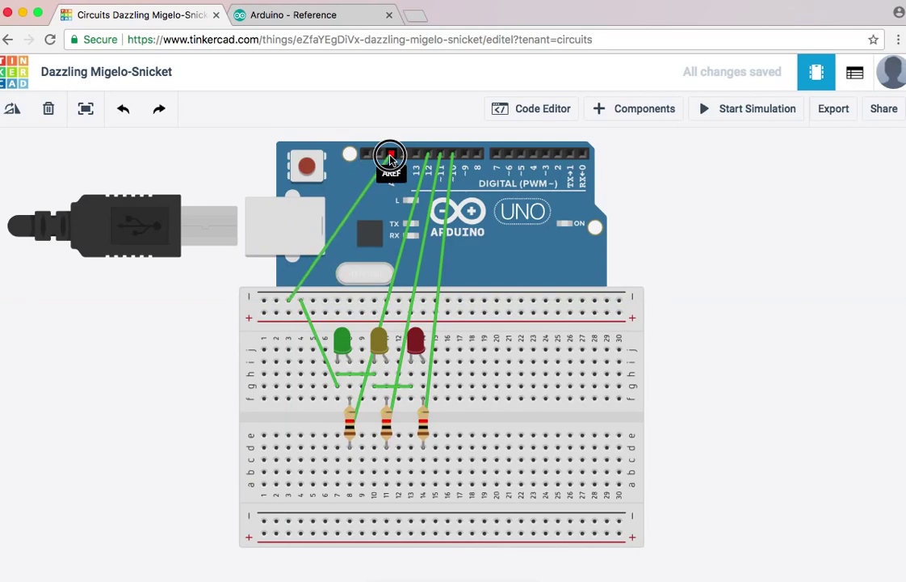